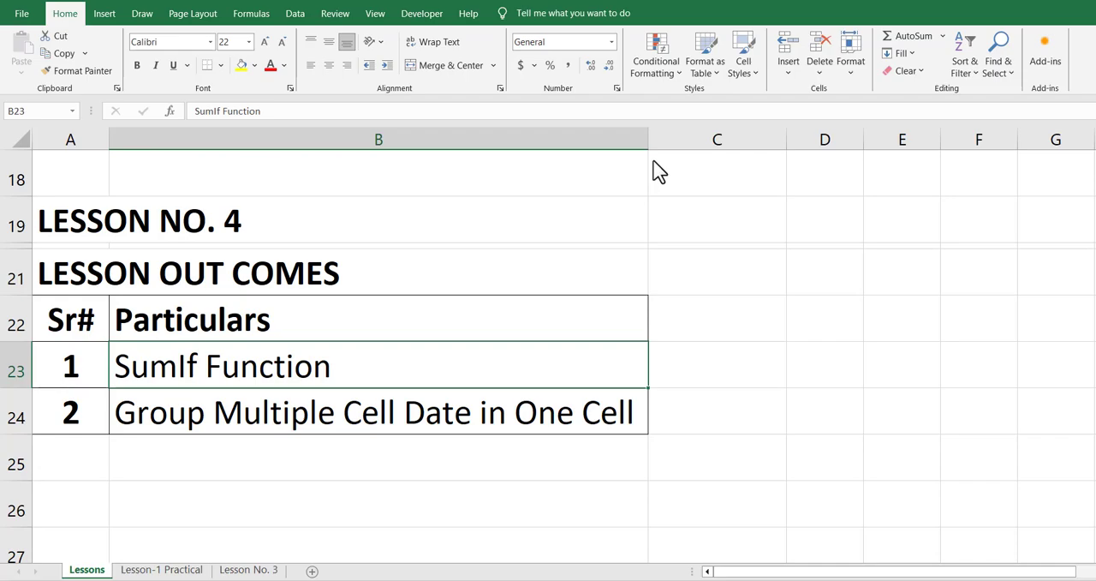
Open the Lesson No. 3 sheet and select the Names header in F12
{"action": "key", "text": "Down"}
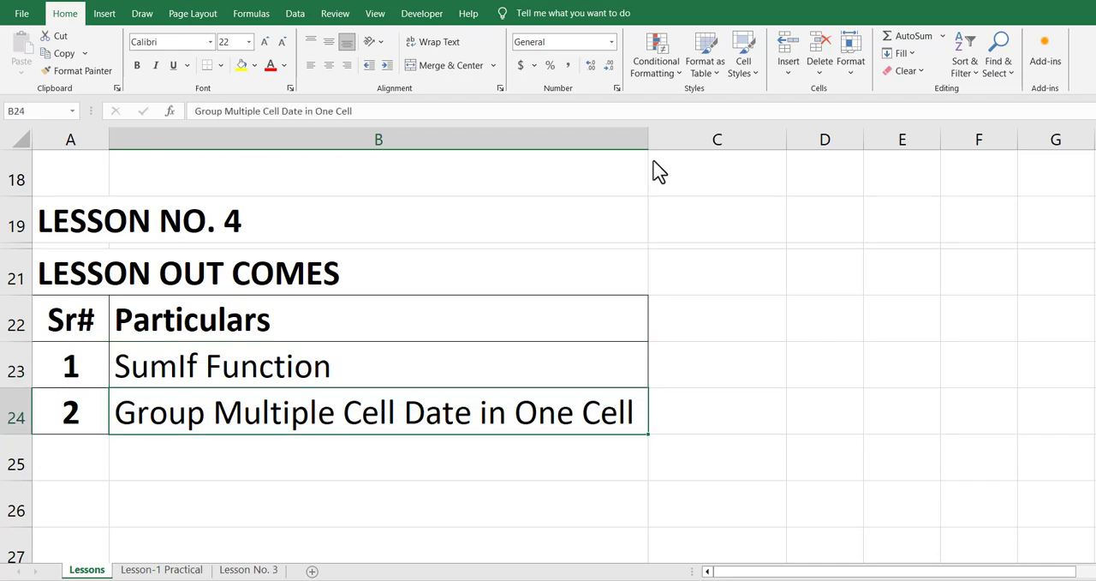
{"action": "key", "text": "Up"}
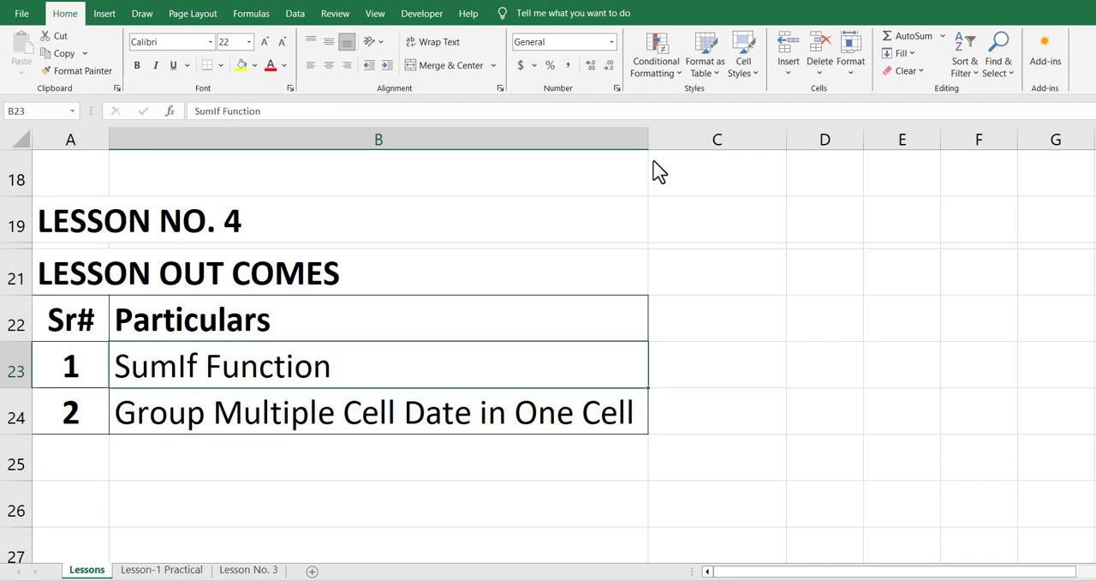
{"action": "key", "text": "Down"}
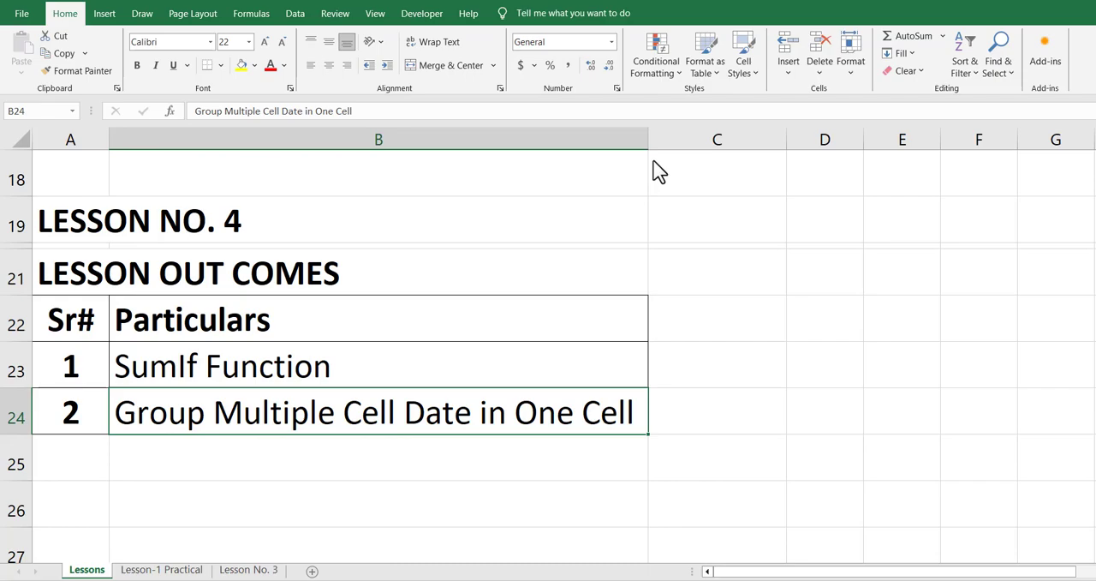
{"action": "left_click", "coordinate": [254, 571]}
{"action": "left_click", "coordinate": [467, 230]}
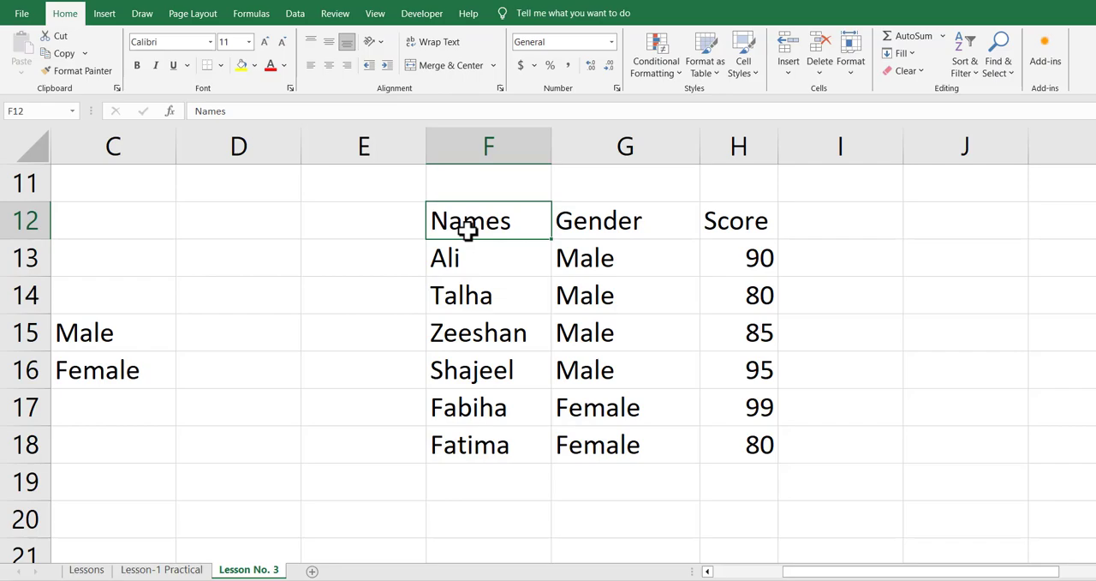
Examine the Gender and Score entries of the table in F12:H18 and the empty cell beside the Male label
{"action": "key", "text": "Right"}
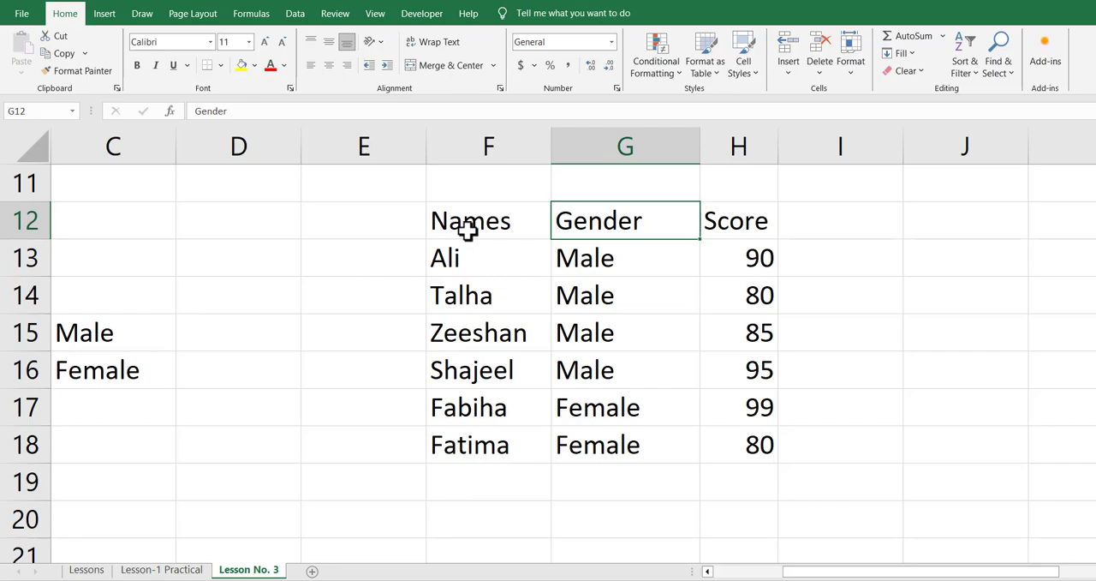
{"action": "key", "text": "Down"}
{"action": "key", "text": "Down"}
{"action": "key", "text": "Down"}
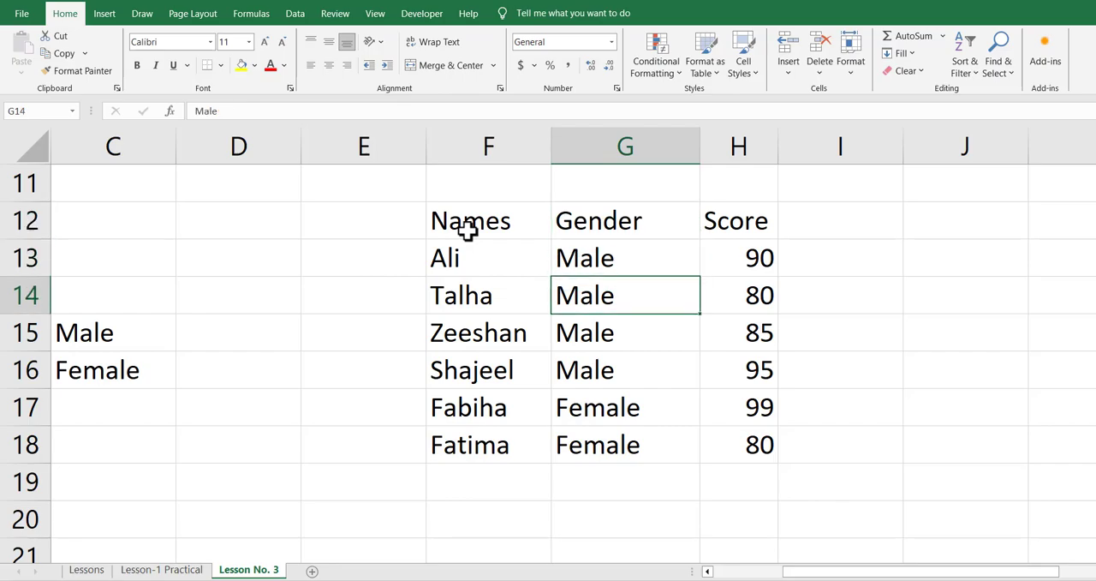
{"action": "key", "text": "Left"}
{"action": "key", "text": "Left"}
{"action": "key", "text": "Left"}
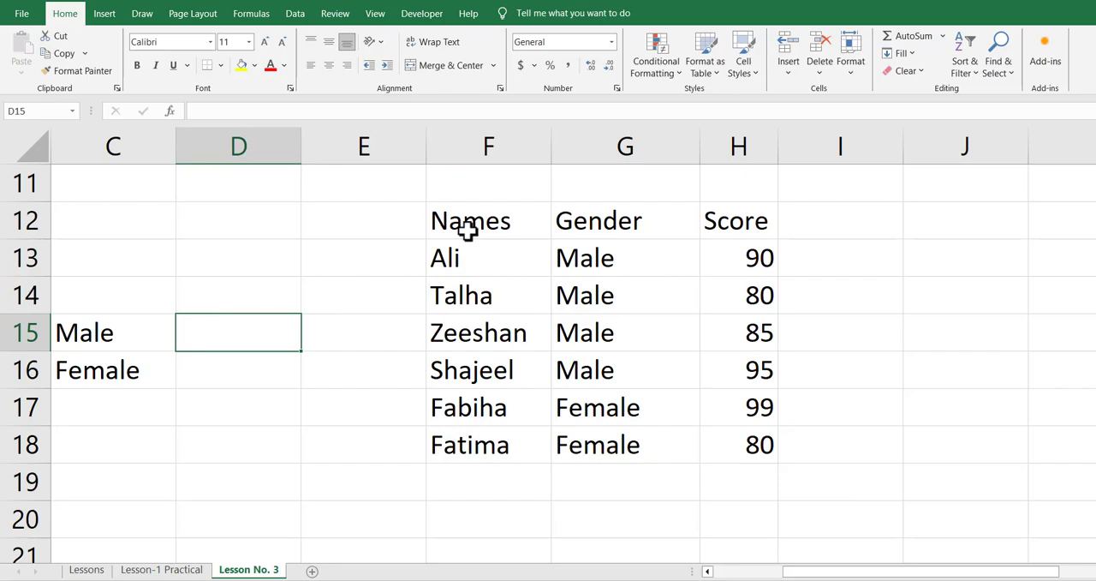
{"action": "key", "text": "Right"}
{"action": "key", "text": "Right"}
{"action": "key", "text": "Right"}
{"action": "key", "text": "Right"}
{"action": "key", "text": "Right"}
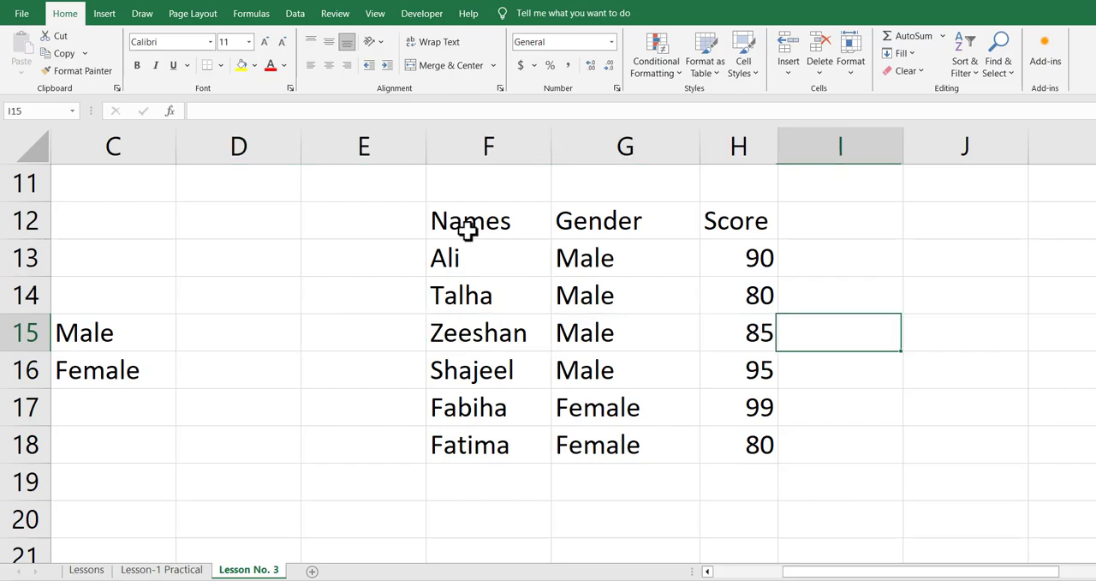
{"action": "key", "text": "Left"}
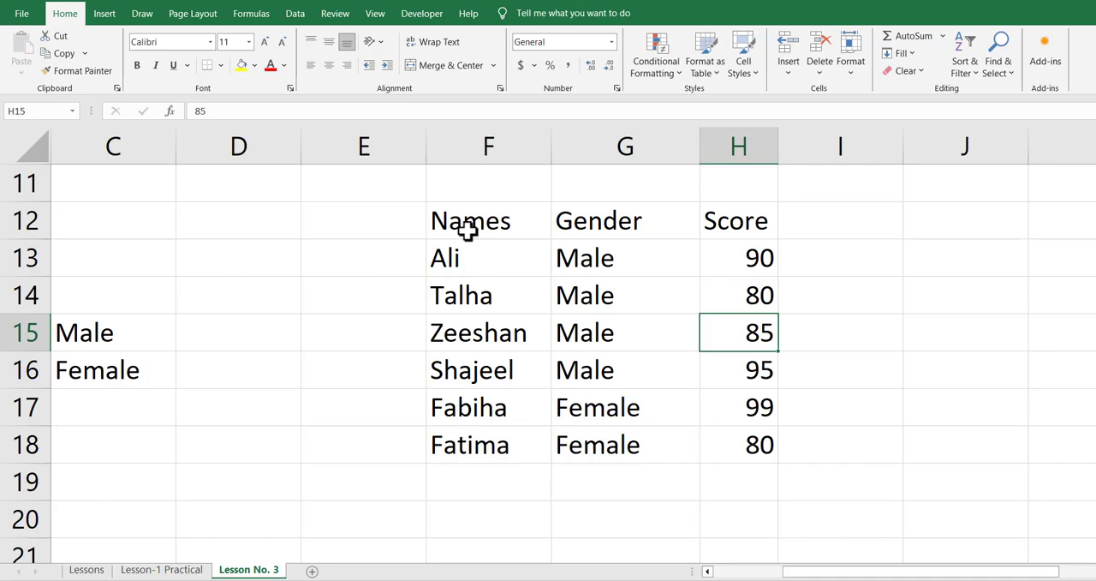
{"action": "key", "text": "Down"}
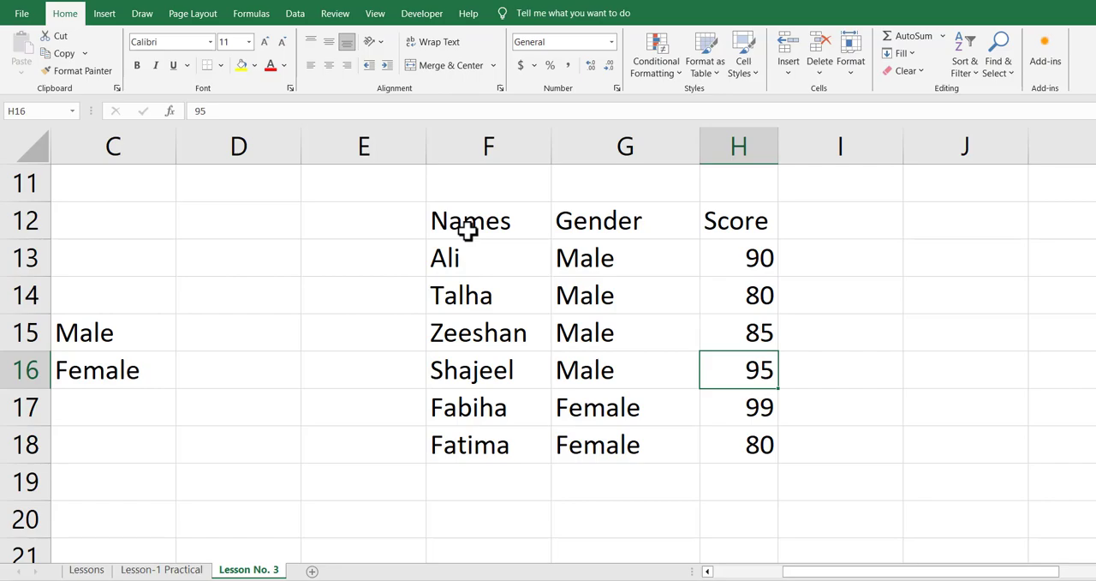
{"action": "key", "text": "Left"}
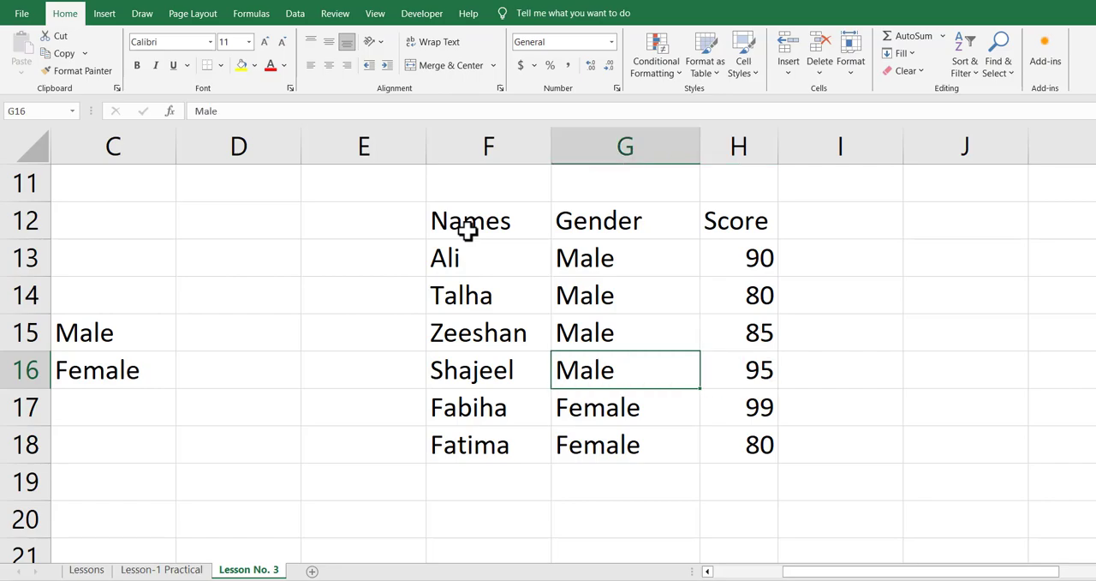
Move the record in F15:H15 to row 19, directly below the last record of the table
{"action": "key", "text": "Left"}
{"action": "key", "text": "Down"}
{"action": "key", "text": "Up"}
{"action": "key", "text": "Up"}
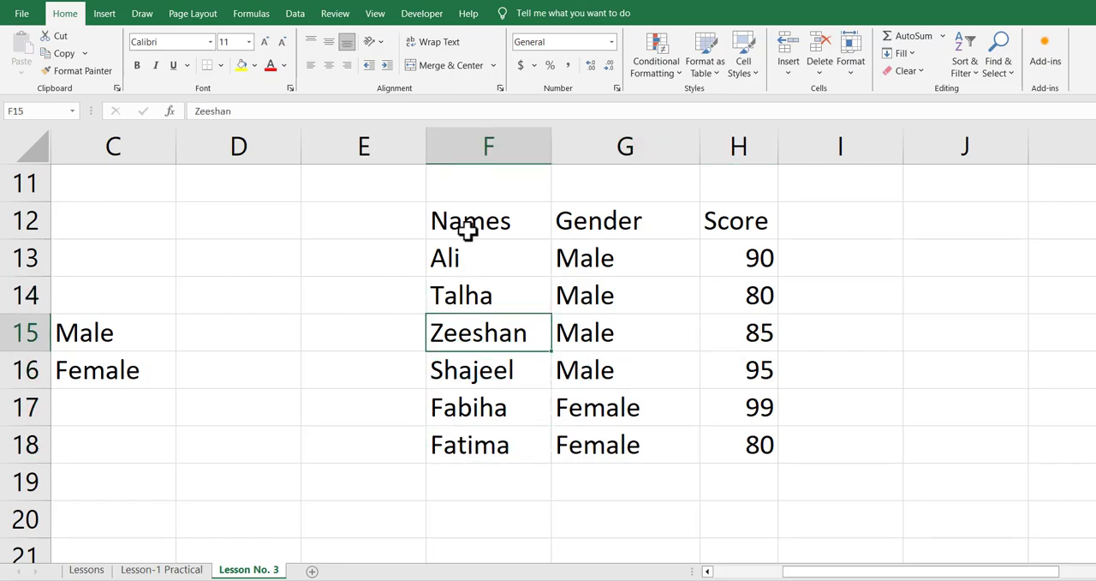
{"action": "key", "text": "shift+Right"}
{"action": "key", "text": "shift+Right"}
{"action": "key", "text": "ctrl+c"}
{"action": "key", "text": "Down"}
{"action": "key", "text": "Down"}
{"action": "key", "text": "Down"}
{"action": "key", "text": "Down"}
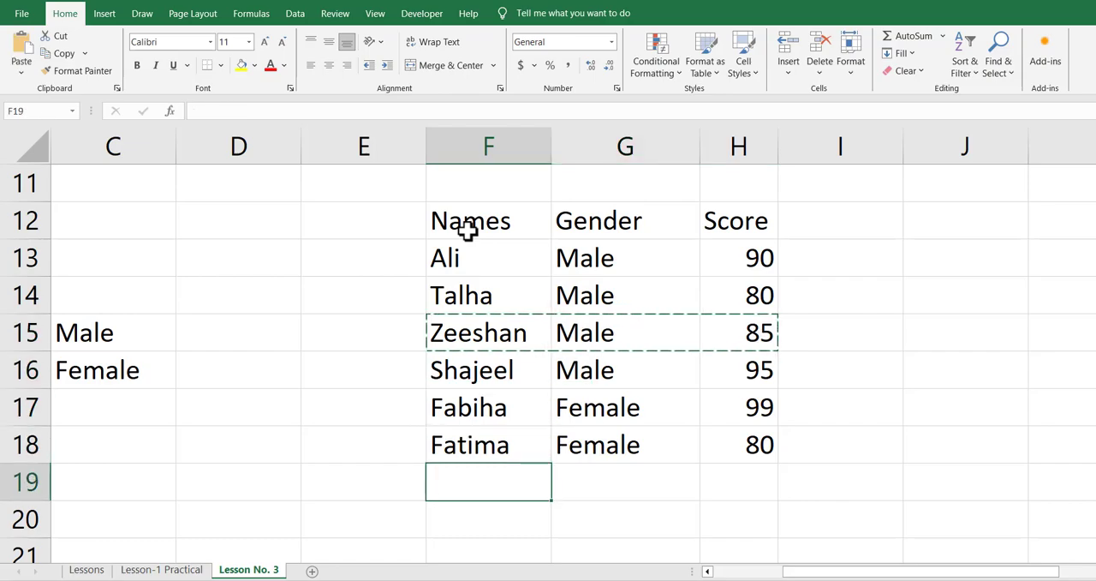
{"action": "key", "text": "ctrl+v"}
Delete the emptied cells F15:H15 and shift the cells below up
{"action": "key", "text": "Up"}
{"action": "key", "text": "Up"}
{"action": "key", "text": "Up"}
{"action": "key", "text": "Up"}
{"action": "key", "text": "shift+Right"}
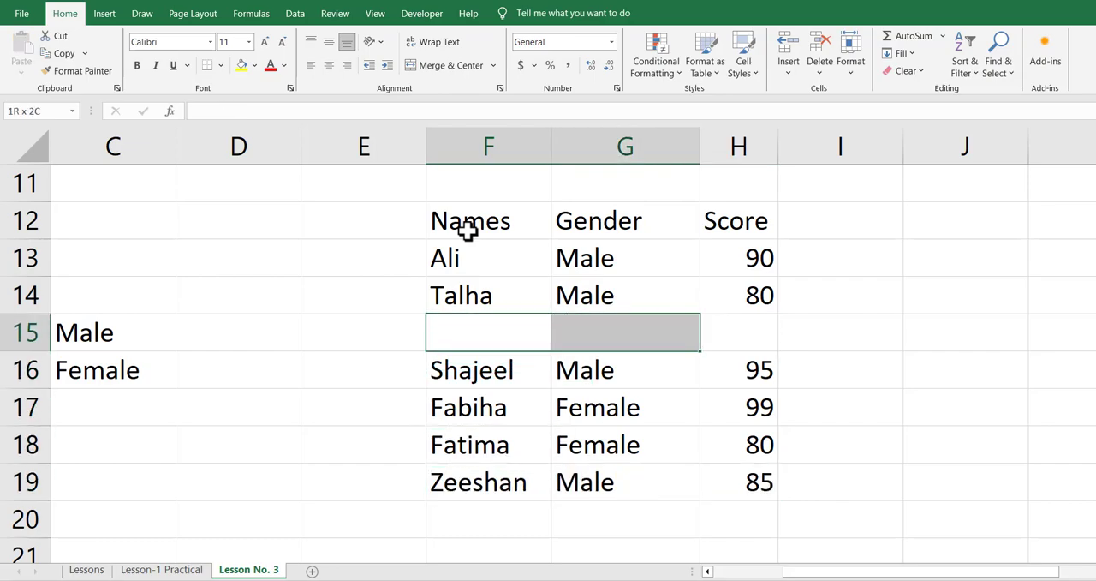
{"action": "key", "text": "shift+Right"}
{"action": "key", "text": "ctrl+minus"}
{"action": "key", "text": "Down"}
{"action": "key", "text": "Return"}
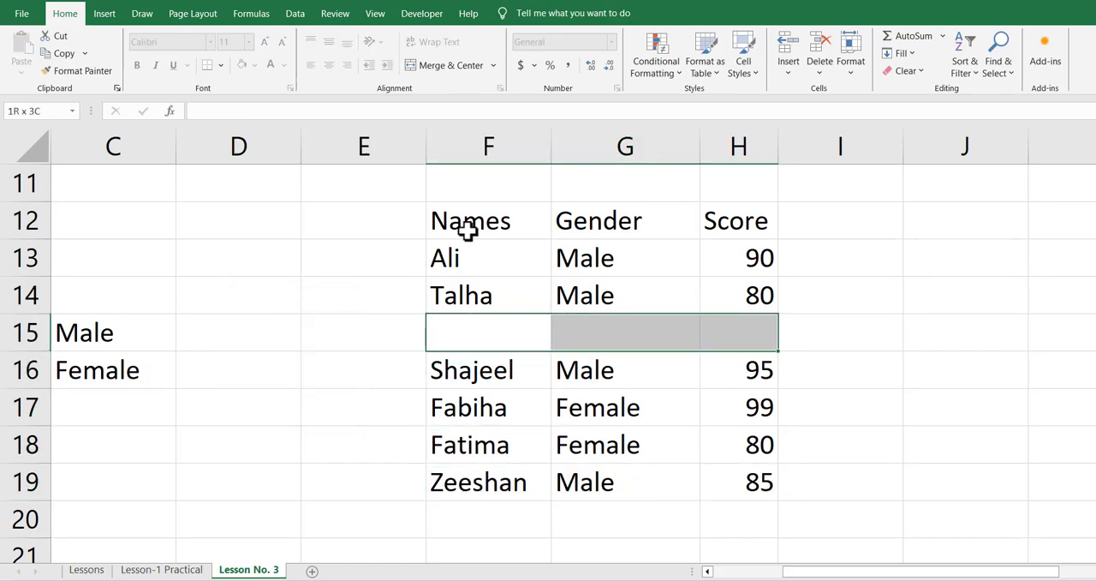
Insert a copy of the record in F17:H17 above the first record at row 13, shifting the cells down
{"action": "key", "text": "Down"}
{"action": "key", "text": "Up"}
{"action": "key", "text": "Up"}
{"action": "key", "text": "Up"}
{"action": "key", "text": "Down"}
{"action": "key", "text": "Down"}
{"action": "key", "text": "Down"}
{"action": "key", "text": "Down"}
{"action": "key", "text": "Down"}
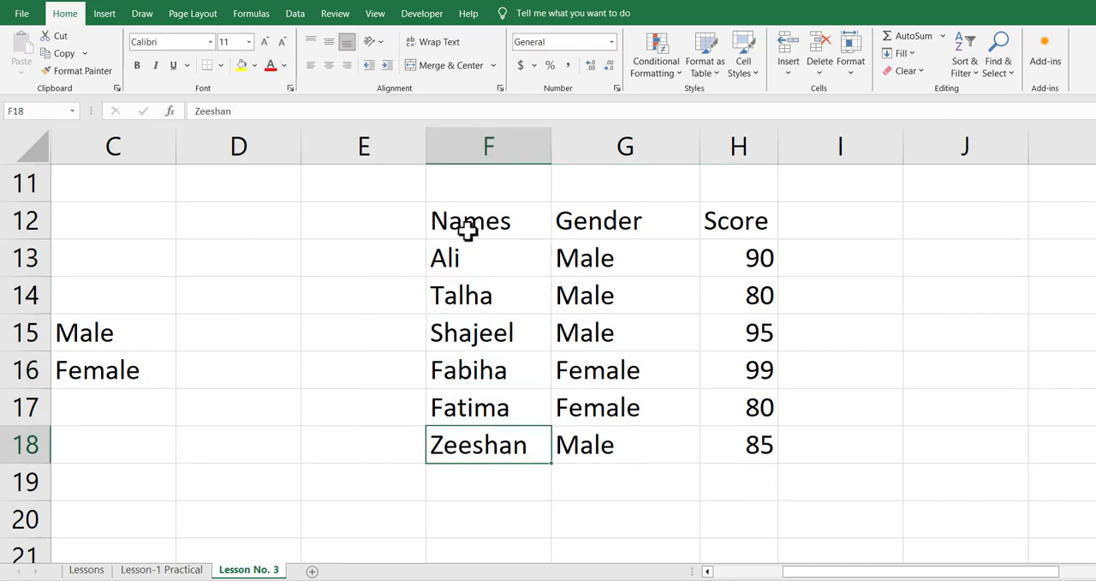
{"action": "key", "text": "Up"}
{"action": "key", "text": "shift+Right"}
{"action": "key", "text": "shift+Right"}
{"action": "key", "text": "ctrl+x"}
{"action": "key", "text": "Up"}
{"action": "key", "text": "Up"}
{"action": "key", "text": "Up"}
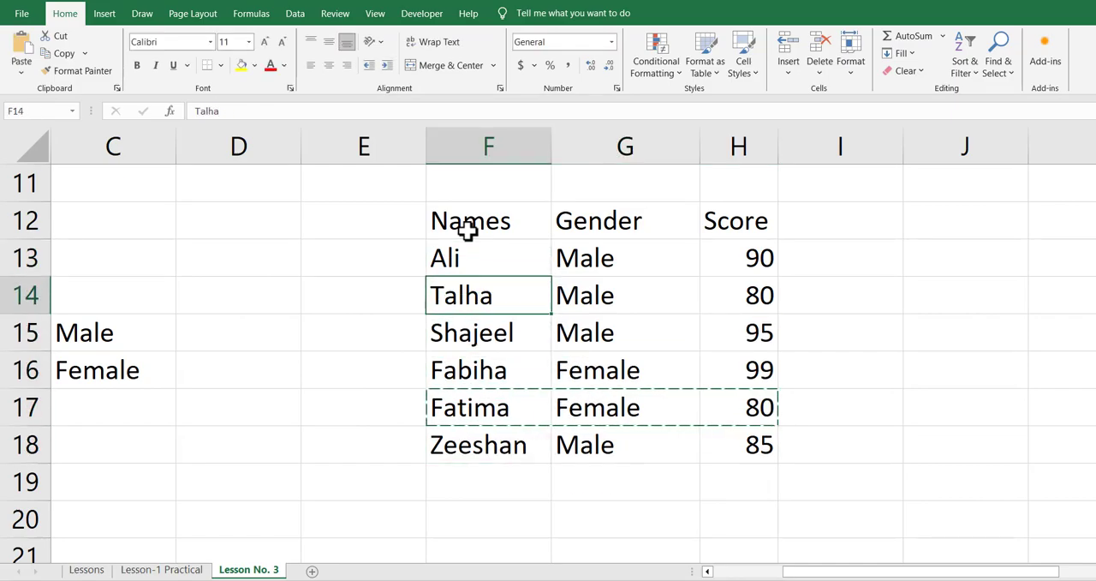
{"action": "key", "text": "Up"}
{"action": "key", "text": "shift+Right"}
{"action": "key", "text": "shift+Right"}
{"action": "key", "text": "ctrl+plus"}
{"action": "key", "text": "Down"}
{"action": "key", "text": "Return"}
{"action": "key", "text": "Down"}
{"action": "key", "text": "Down"}
Delete the duplicate record in F18:H18 and shift the cells below up
{"action": "key", "text": "Down"}
{"action": "key", "text": "Down"}
{"action": "key", "text": "Down"}
{"action": "key", "text": "Up"}
{"action": "key", "text": "Right"}
{"action": "key", "text": "Escape"}
{"action": "key", "text": "Down"}
{"action": "key", "text": "Down"}
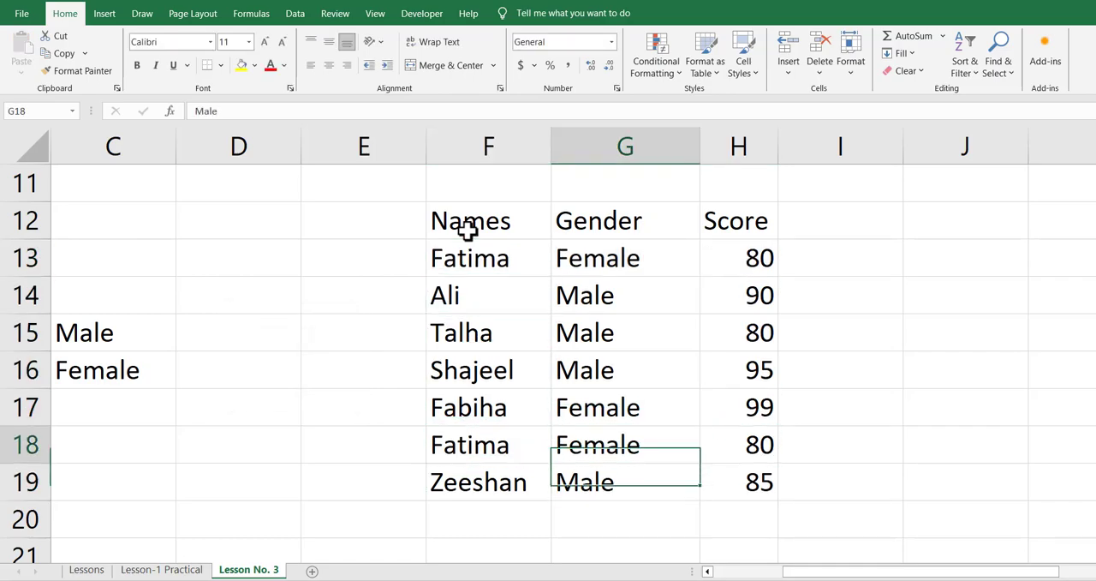
{"action": "key", "text": "Up"}
{"action": "key", "text": "Up"}
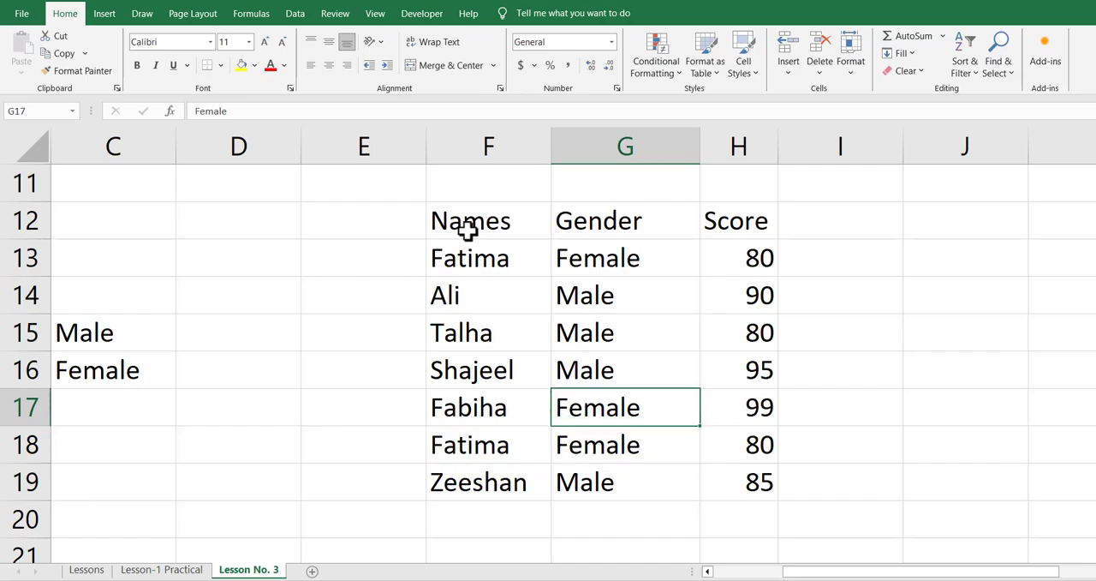
{"action": "key", "text": "Left"}
{"action": "key", "text": "Down"}
{"action": "key", "text": "shift+Right"}
{"action": "key", "text": "shift+Right"}
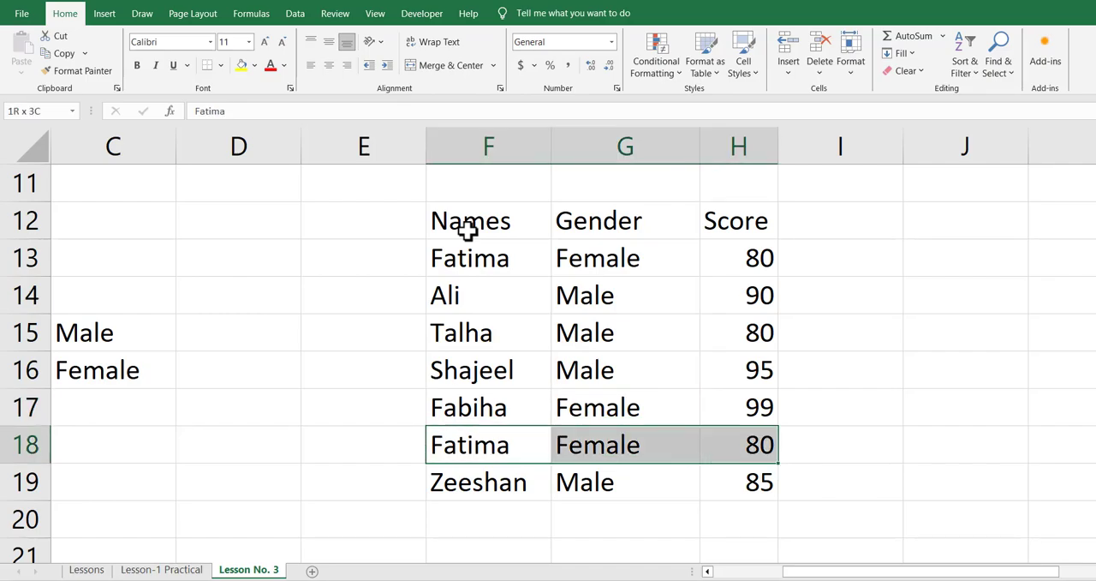
{"action": "key", "text": "ctrl+minus"}
{"action": "key", "text": "Return"}
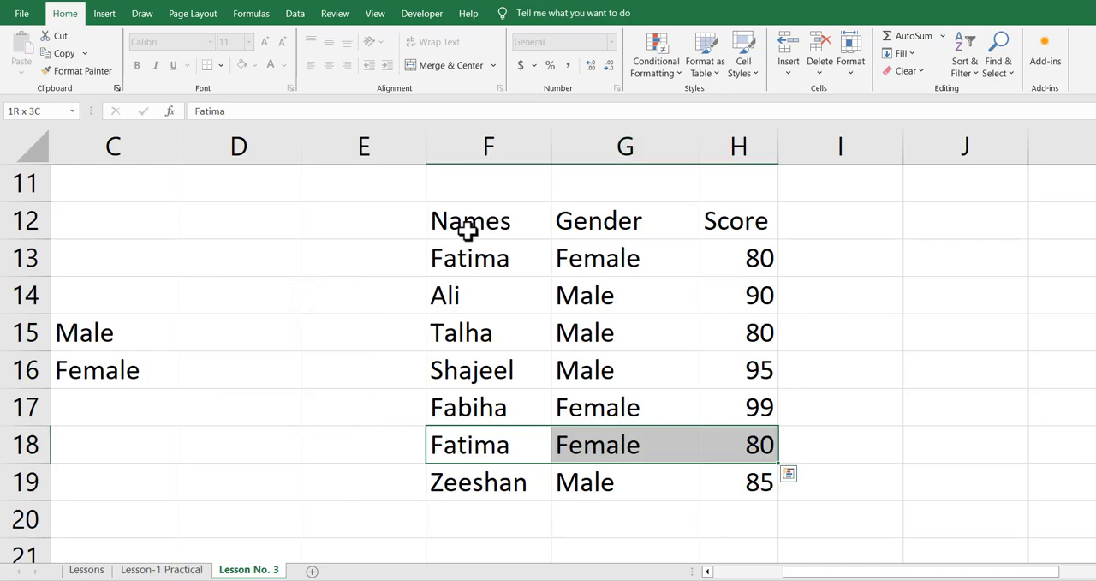
Examine the reordered Male and Female entries in the Gender column
{"action": "key", "text": "Up"}
{"action": "key", "text": "Right"}
{"action": "key", "text": "Up"}
{"action": "key", "text": "Up"}
{"action": "key", "text": "Up"}
{"action": "key", "text": "Up"}
{"action": "key", "text": "Down"}
{"action": "key", "text": "Down"}
{"action": "key", "text": "Down"}
{"action": "key", "text": "Down"}
{"action": "key", "text": "Down"}
{"action": "key", "text": "Up"}
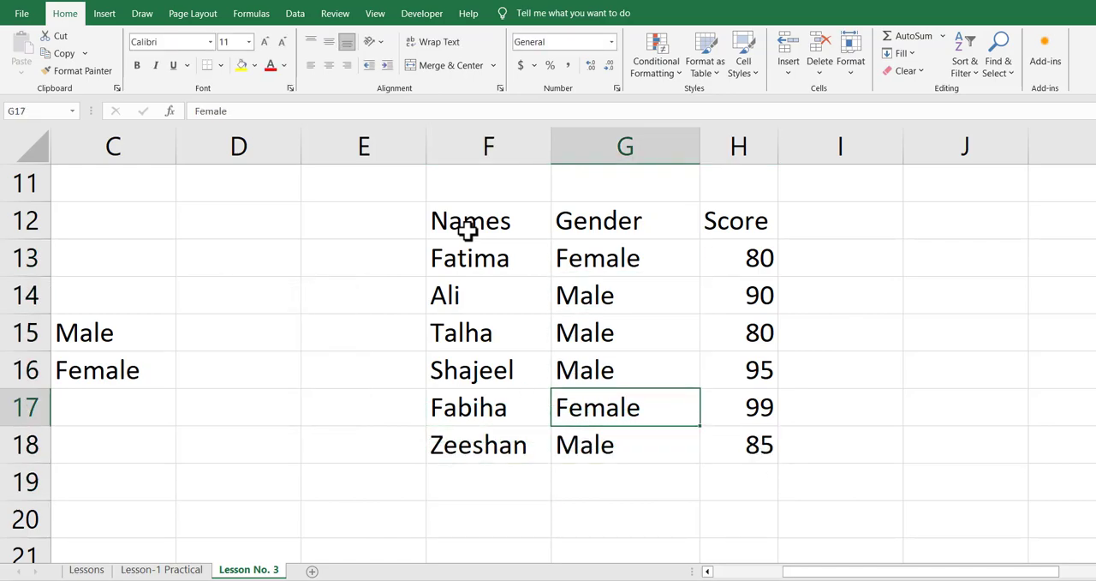
{"action": "key", "text": "Up"}
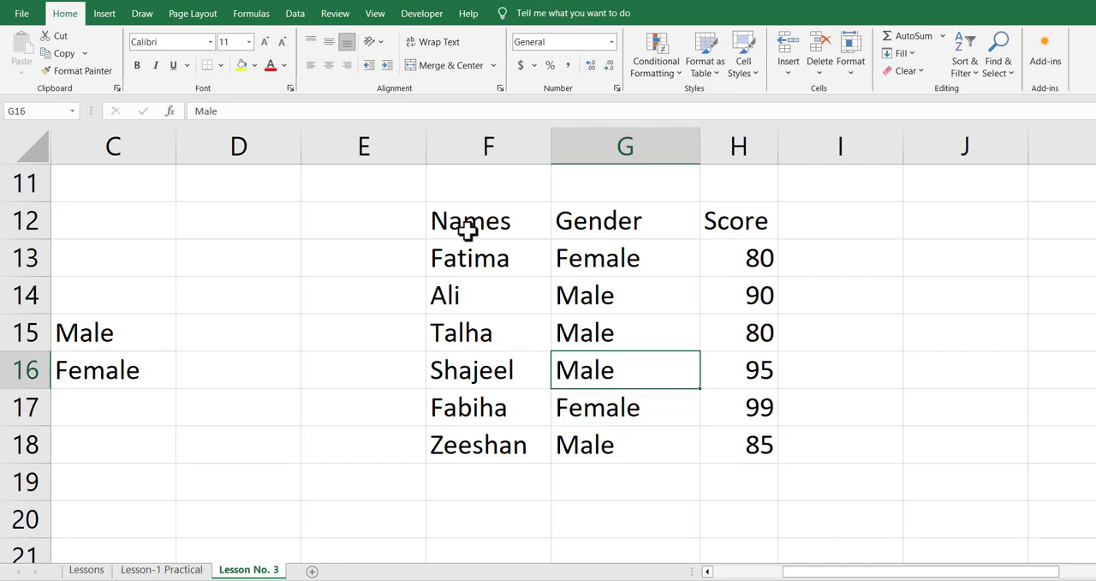
{"action": "key", "text": "Up"}
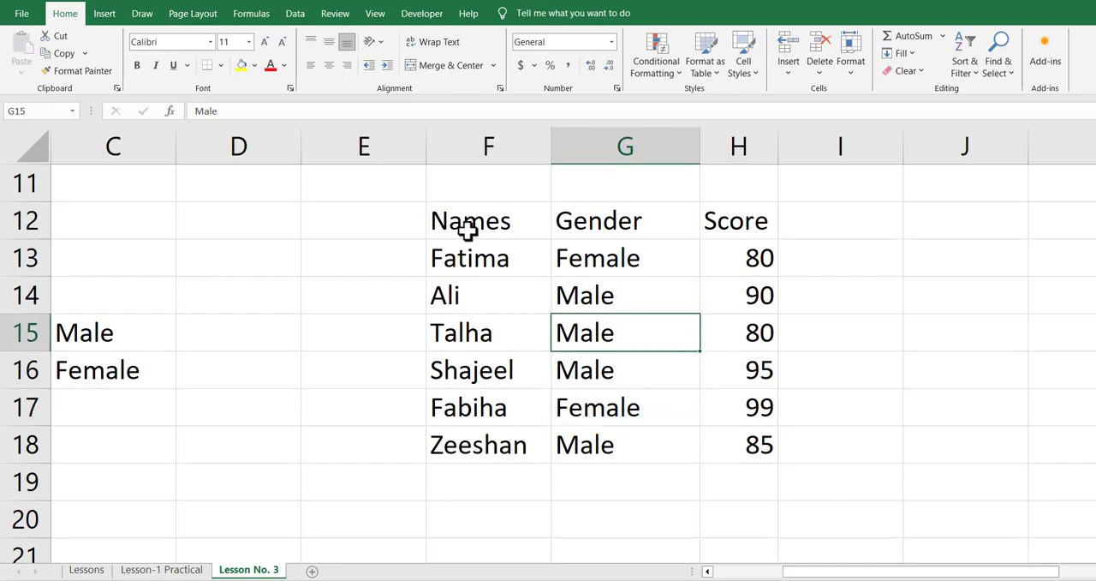
{"action": "key", "text": "Up"}
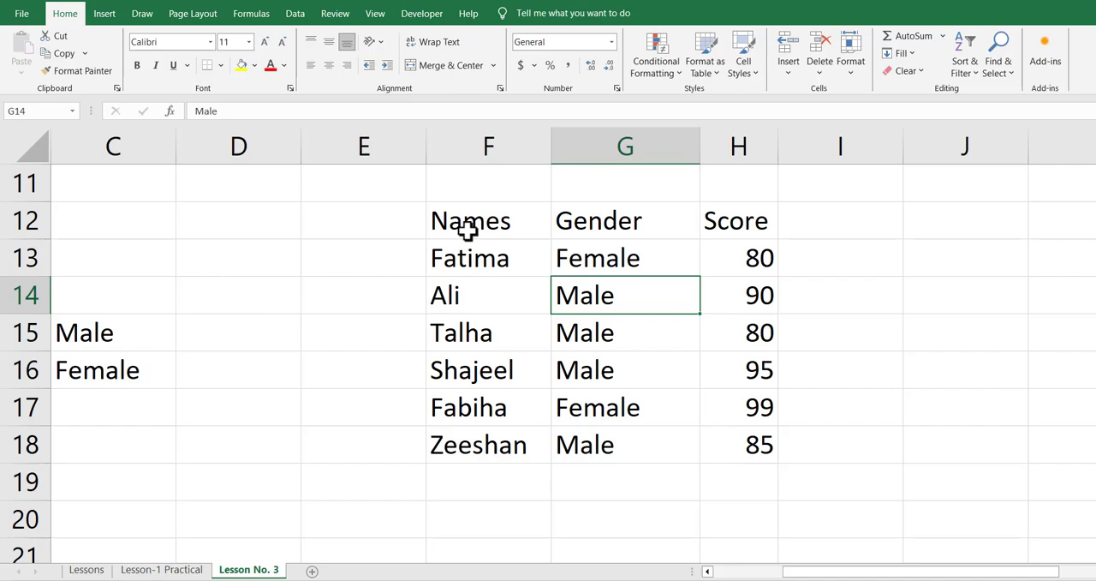
{"action": "key", "text": "Down"}
{"action": "key", "text": "Down"}
{"action": "key", "text": "Down"}
{"action": "key", "text": "Down"}
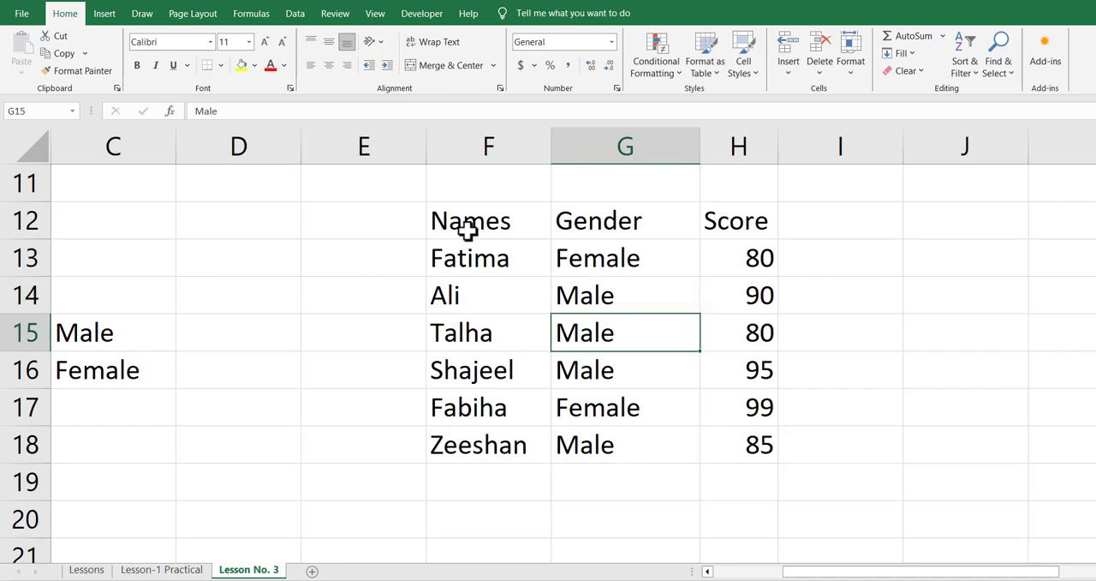
Examine the Score column and compare the Male label in C15 with the Gender column
{"action": "key", "text": "Right"}
{"action": "key", "text": "Up"}
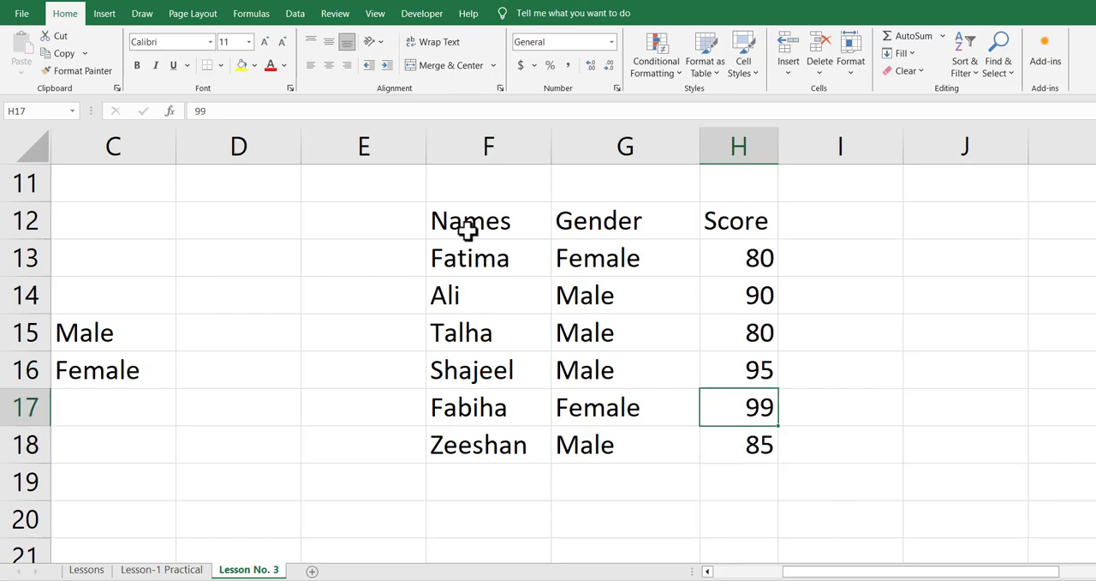
{"action": "key", "text": "Up"}
{"action": "key", "text": "Left"}
{"action": "key", "text": "Left"}
{"action": "key", "text": "Left"}
{"action": "key", "text": "Left"}
{"action": "key", "text": "Up"}
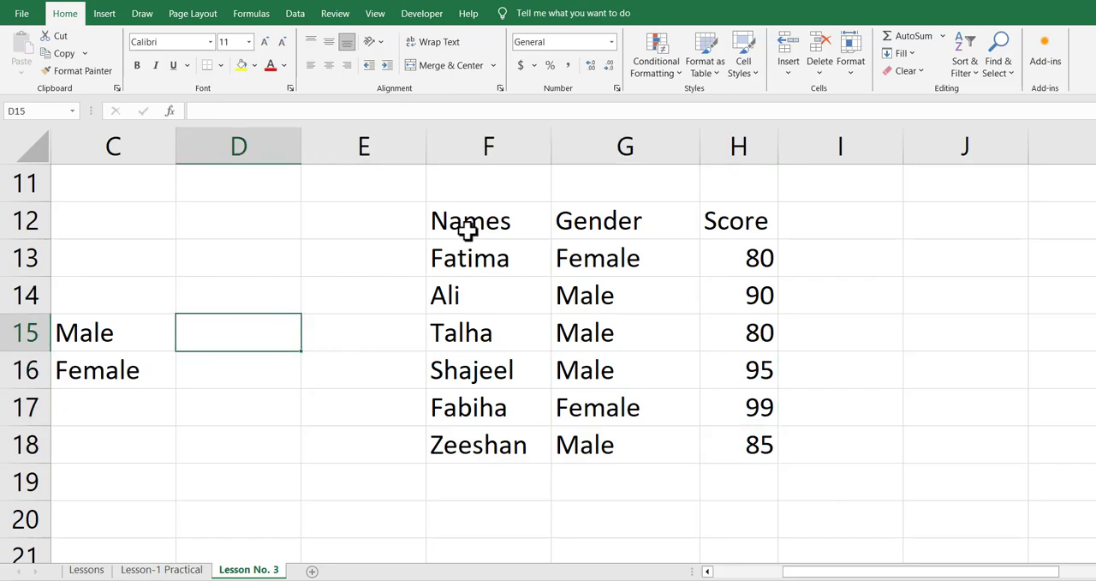
{"action": "key", "text": "Left"}
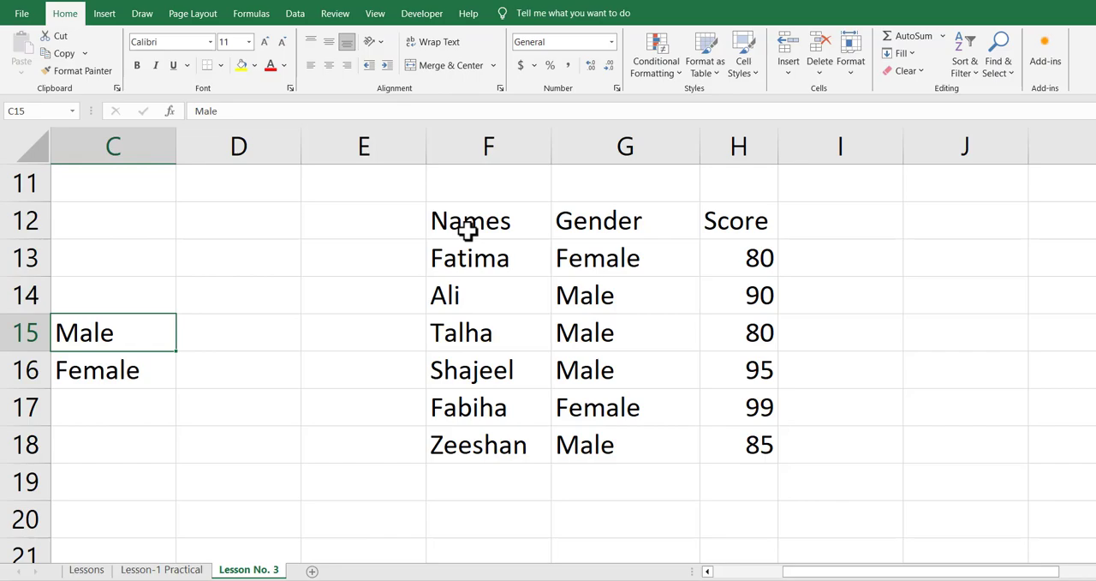
{"action": "key", "text": "Right"}
{"action": "key", "text": "Right"}
{"action": "key", "text": "Right"}
{"action": "key", "text": "Right"}
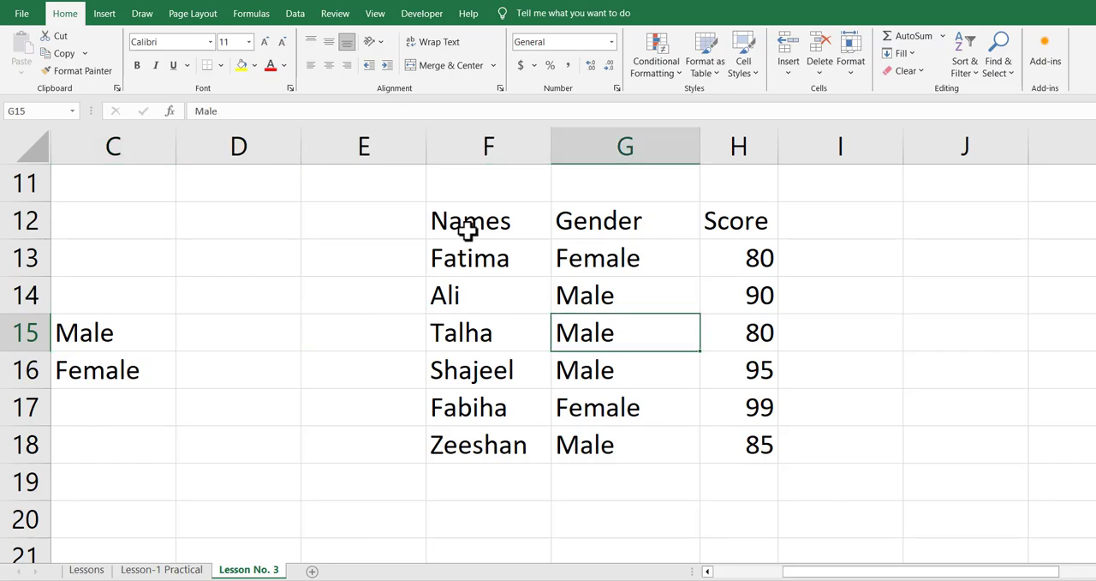
Start a SUMIF formula in D15 beside the Male label, using G13:H18 as the criteria range
{"action": "key", "text": "Left"}
{"action": "key", "text": "Left"}
{"action": "key", "text": "Left"}
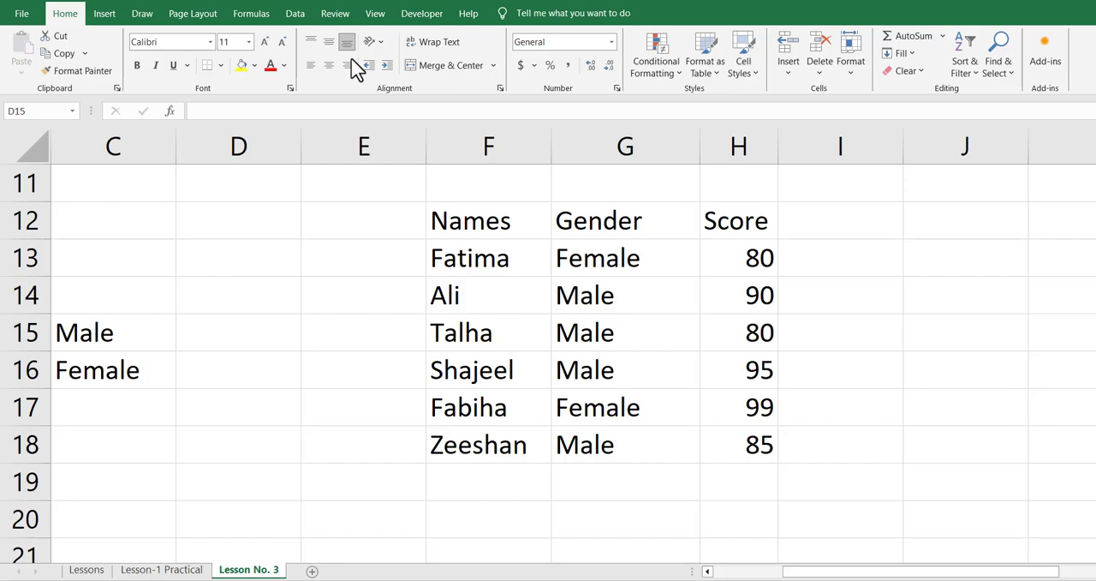
{"action": "left_click", "coordinate": [221, 330]}
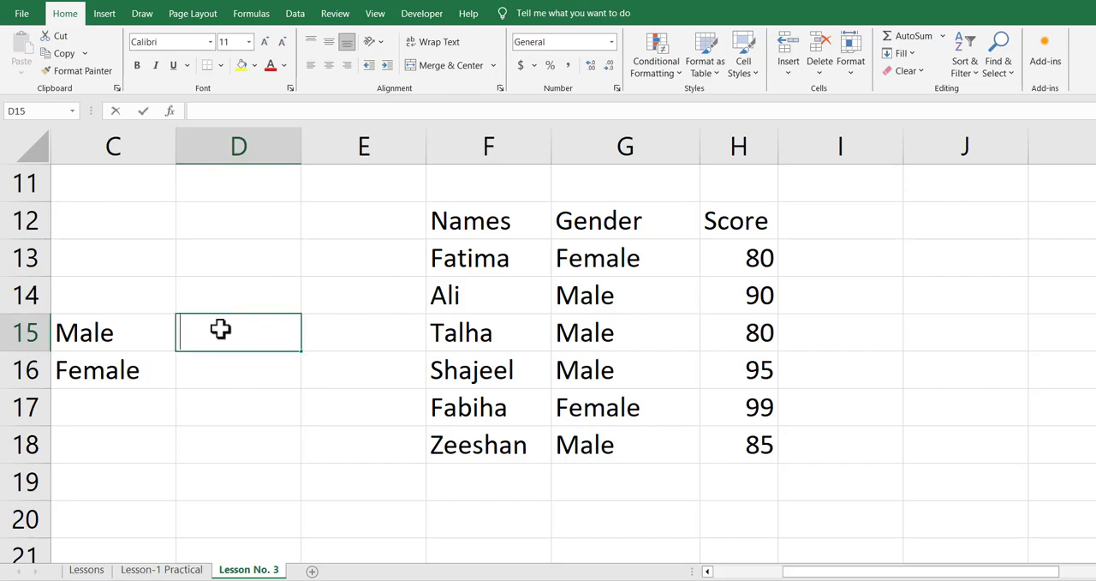
{"action": "type", "text": "=sumif"}
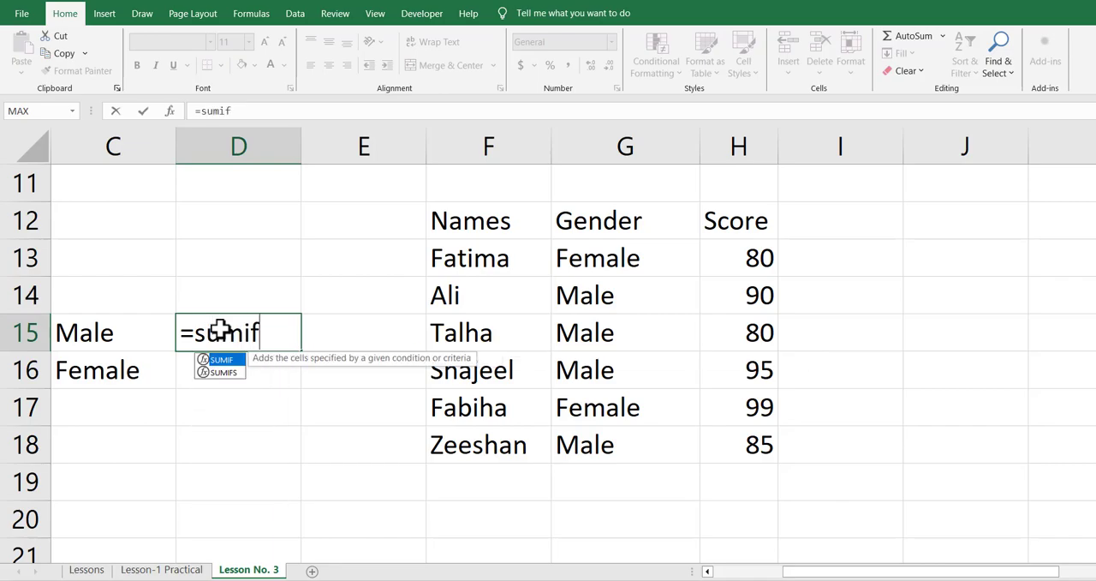
{"action": "key", "text": "Tab"}
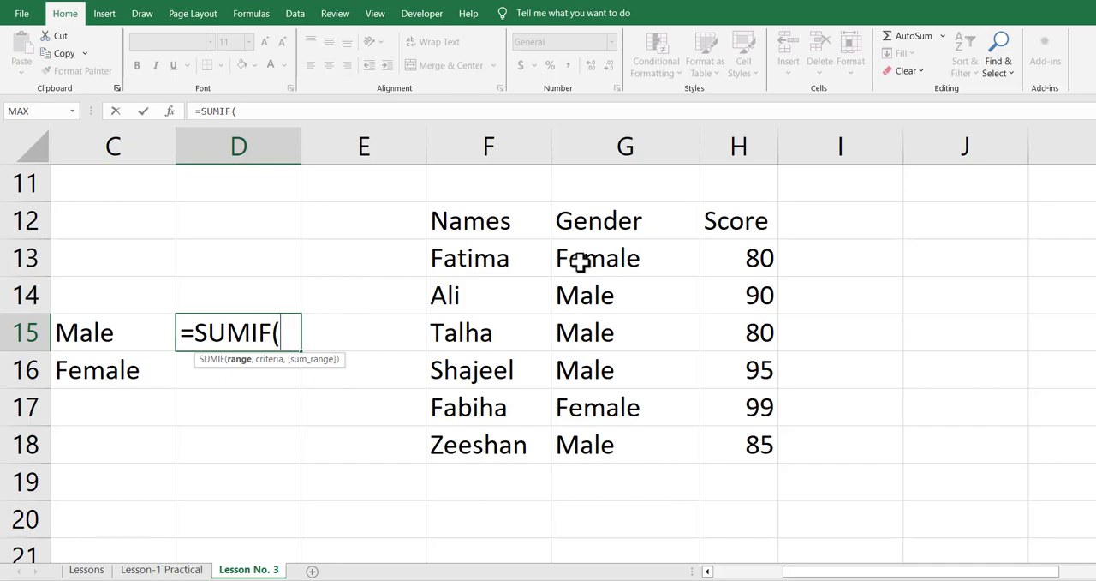
{"action": "left_click_drag", "start_coordinate": [581, 262], "coordinate": [740, 438]}
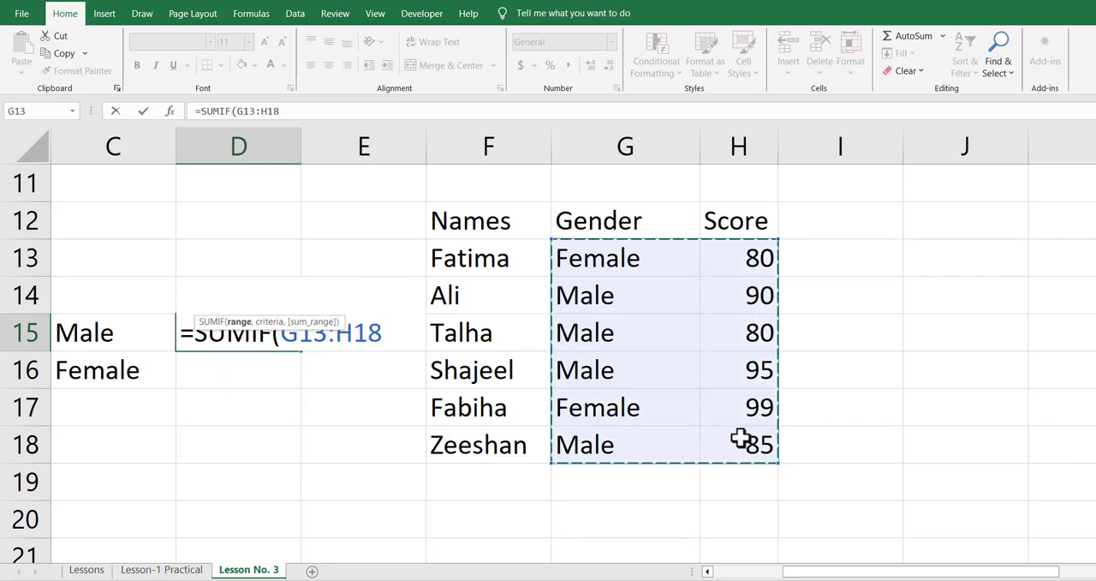
{"action": "type", "text": ","}
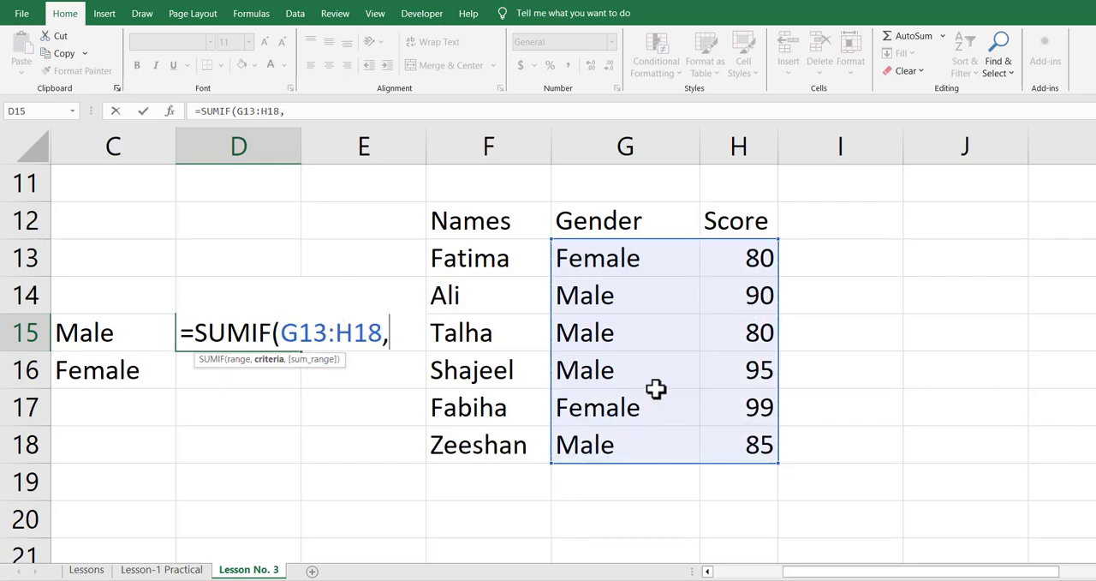
Complete the SUMIF formula in D15 with C15 as the criteria and H13:H18 as the sum range
{"action": "left_click", "coordinate": [128, 333]}
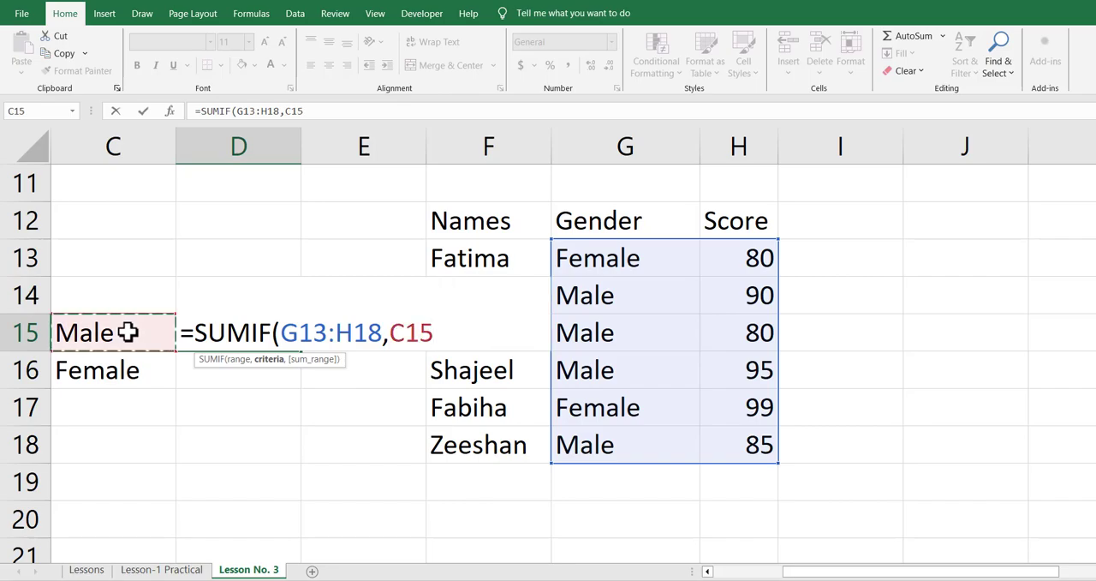
{"action": "type", "text": ","}
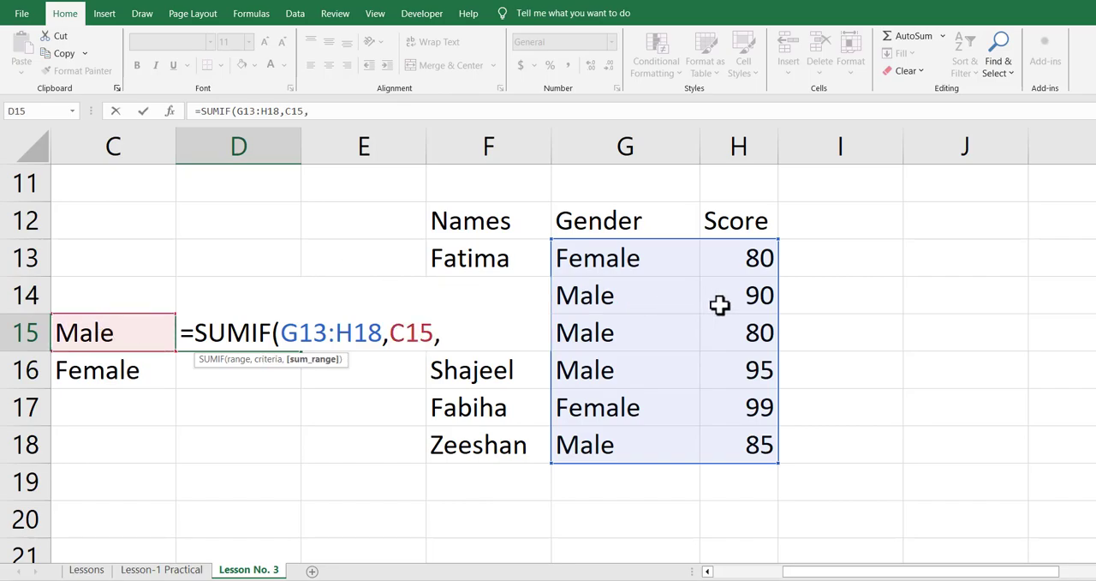
{"action": "left_click_drag", "start_coordinate": [748, 262], "coordinate": [757, 447]}
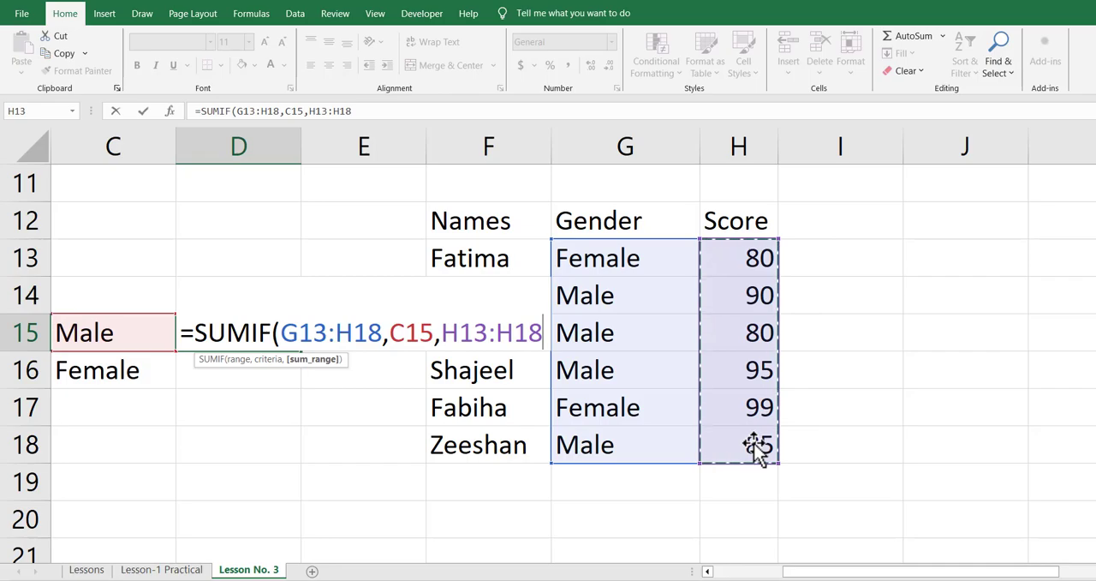
{"action": "type", "text": ")"}
{"action": "key", "text": "Return"}
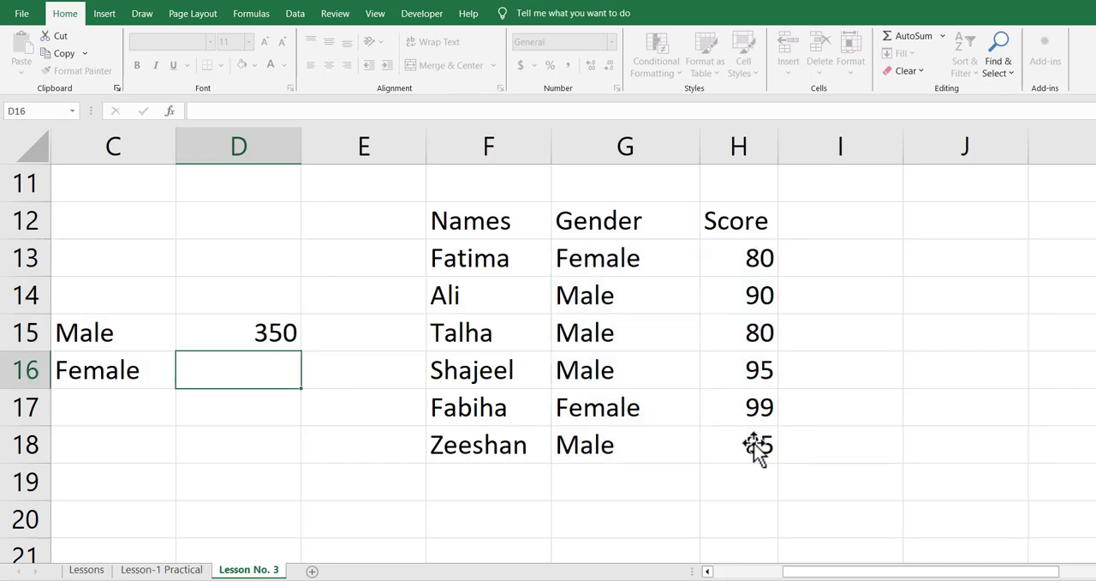
Copy the SUMIF formula from D15 to D16 and inspect the cell references in the copy
{"action": "key", "text": "Up"}
{"action": "key", "text": "F2"}
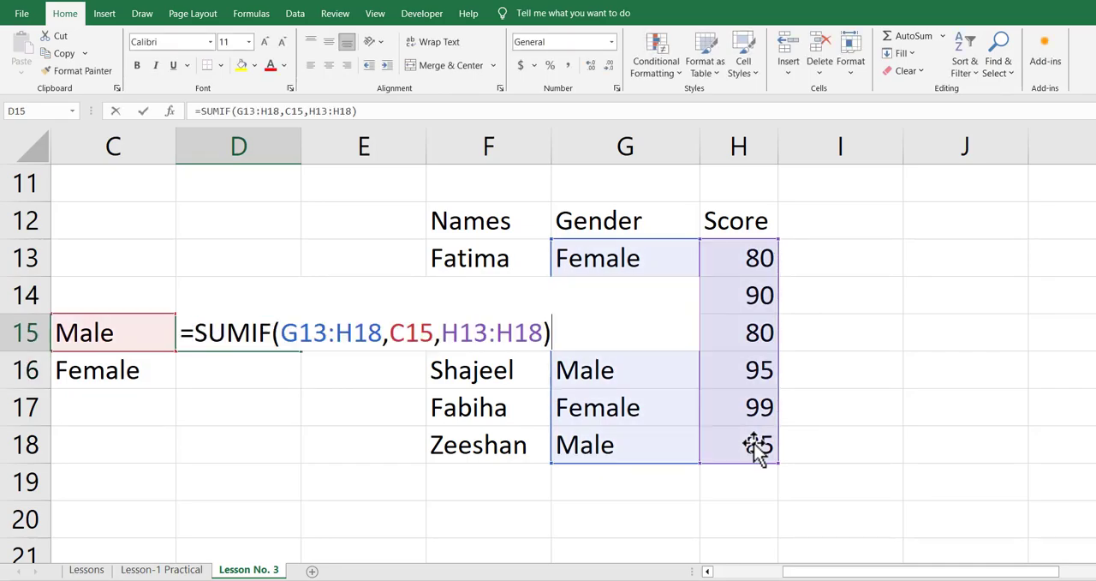
{"action": "key", "text": "Escape"}
{"action": "key", "text": "ctrl+c"}
{"action": "key", "text": "Down"}
{"action": "key", "text": "ctrl+v"}
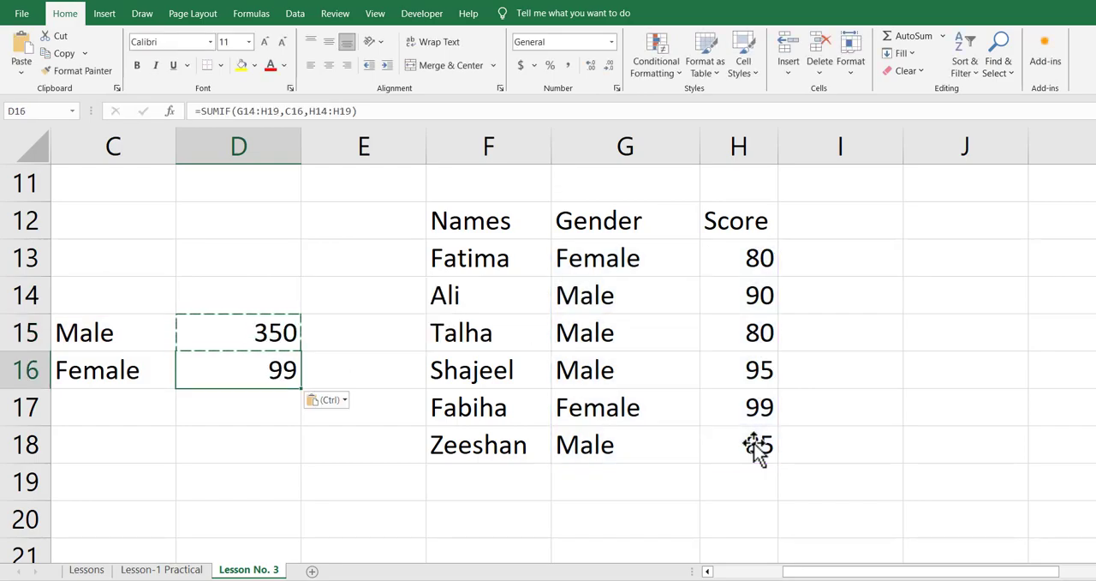
{"action": "key", "text": "F2"}
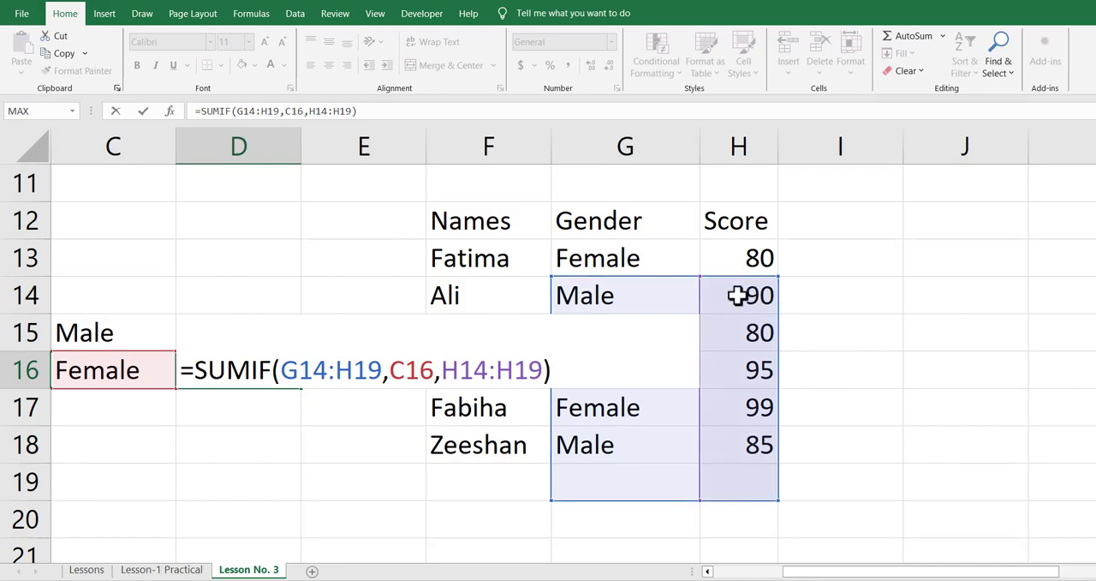
{"action": "key", "text": "Escape"}
{"action": "key", "text": "Up"}
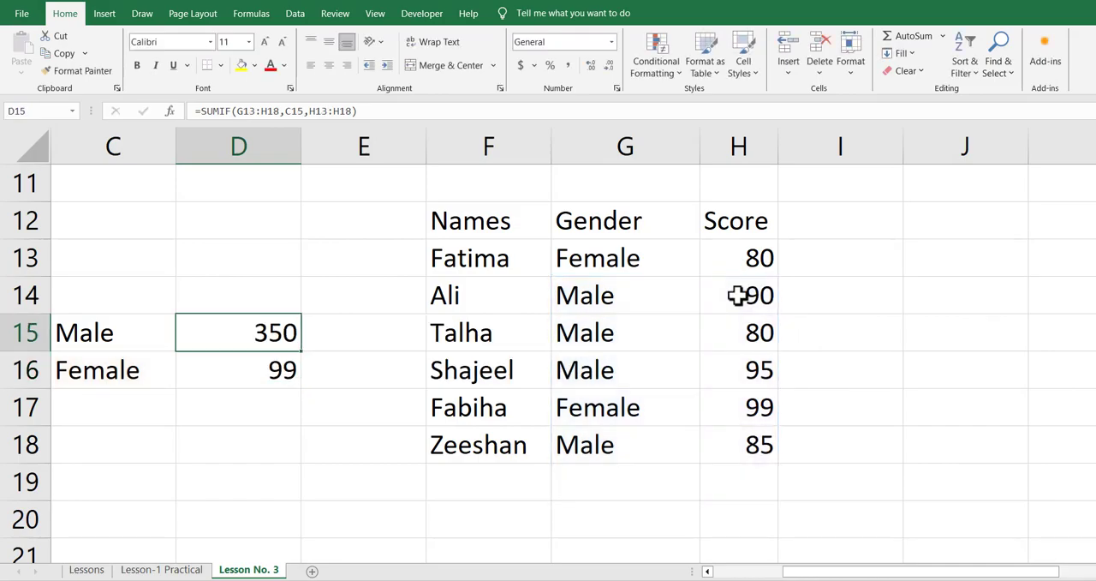
Make both ranges in the D15 formula absolute, as $G$13:$H$18 and $H$13:$H$18, keeping the criteria C15 relative
{"action": "key", "text": "F2"}
{"action": "key", "text": "Left"}
{"action": "key", "text": "Left"}
{"action": "key", "text": "Left"}
{"action": "key", "text": "Left"}
{"action": "key", "text": "Left"}
{"action": "key", "text": "Left"}
{"action": "key", "text": "Left"}
{"action": "key", "text": "Left"}
{"action": "key", "text": "Left"}
{"action": "key", "text": "Left"}
{"action": "key", "text": "Left"}
{"action": "key", "text": "Left"}
{"action": "key", "text": "Left"}
{"action": "key", "text": "Left"}
{"action": "key", "text": "Left"}
{"action": "key", "text": "Left"}
{"action": "key", "text": "Left"}
{"action": "key", "text": "Left"}
{"action": "key", "text": "Left"}
{"action": "key", "text": "Left"}
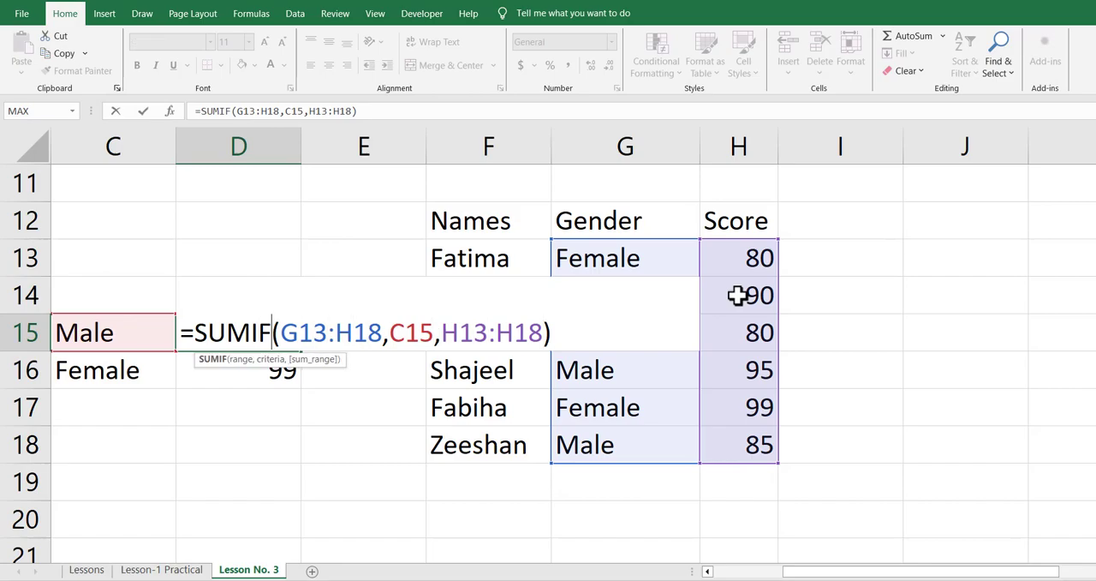
{"action": "key", "text": "F4"}
{"action": "key", "text": "Right"}
{"action": "key", "text": "F4"}
{"action": "key", "text": "Right"}
{"action": "key", "text": "Right"}
{"action": "key", "text": "Right"}
{"action": "key", "text": "Right"}
{"action": "key", "text": "Right"}
{"action": "key", "text": "Right"}
{"action": "key", "text": "F4"}
{"action": "key", "text": "Right"}
{"action": "key", "text": "F4"}
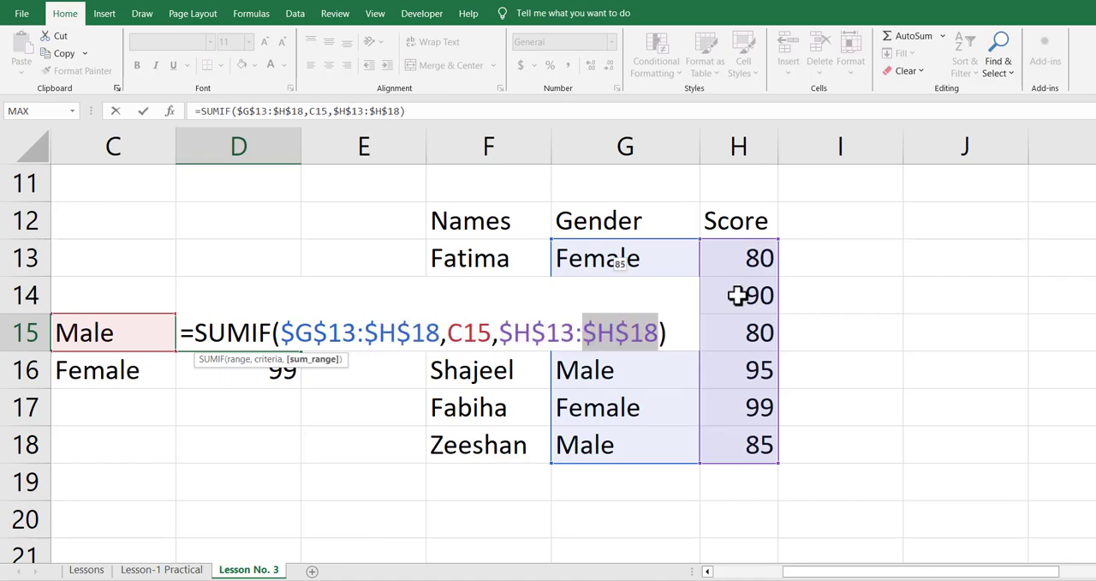
{"action": "key", "text": "Return"}
Copy the formula with absolute ranges from D15 to D16 for the Female total
{"action": "key", "text": "Up"}
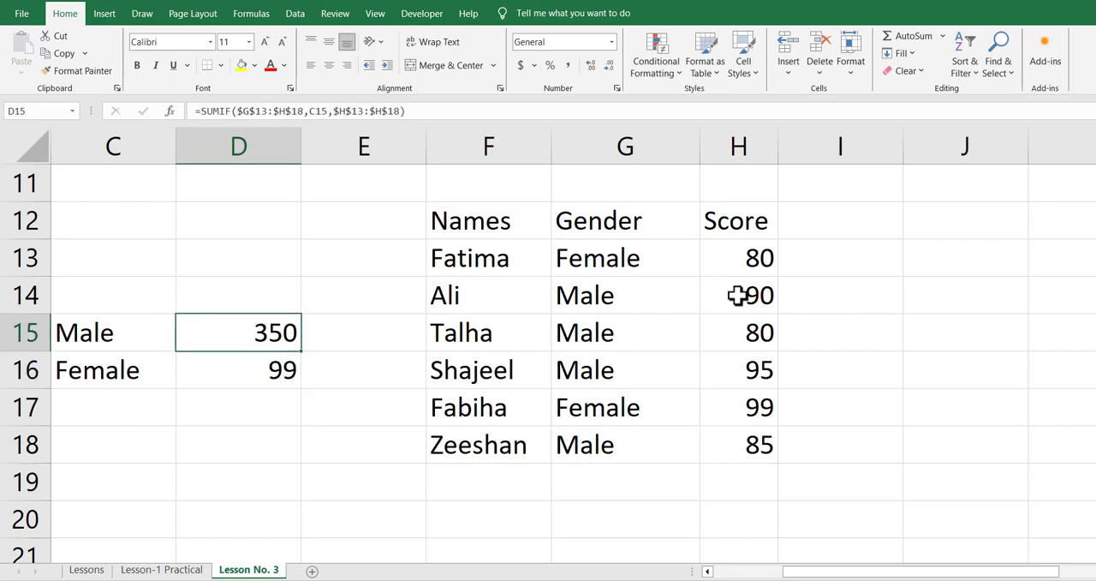
{"action": "key", "text": "ctrl+c"}
{"action": "key", "text": "Down"}
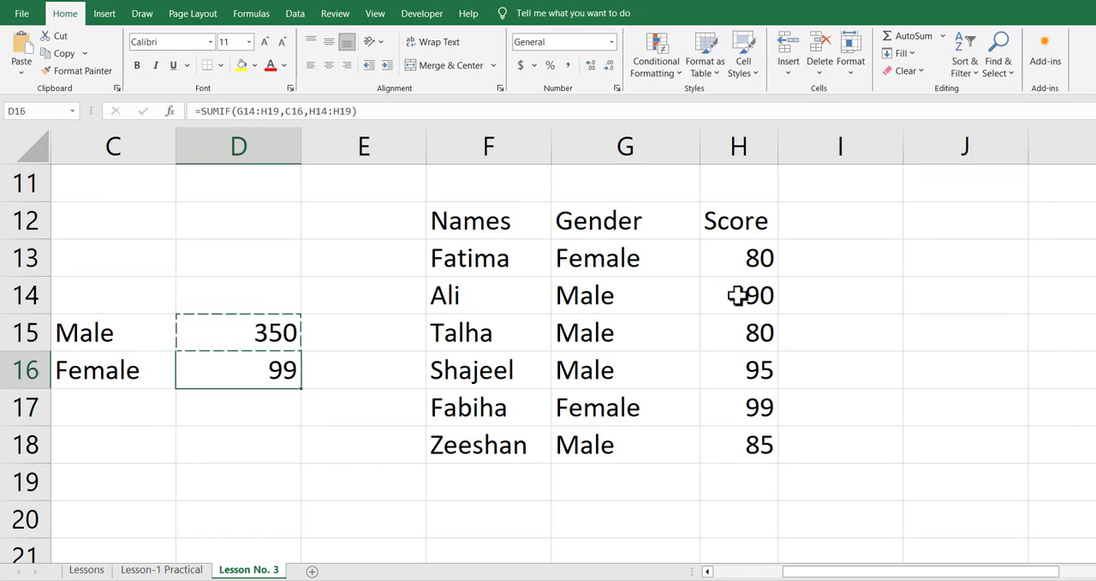
{"action": "key", "text": "ctrl+v"}
{"action": "key", "text": "Return"}
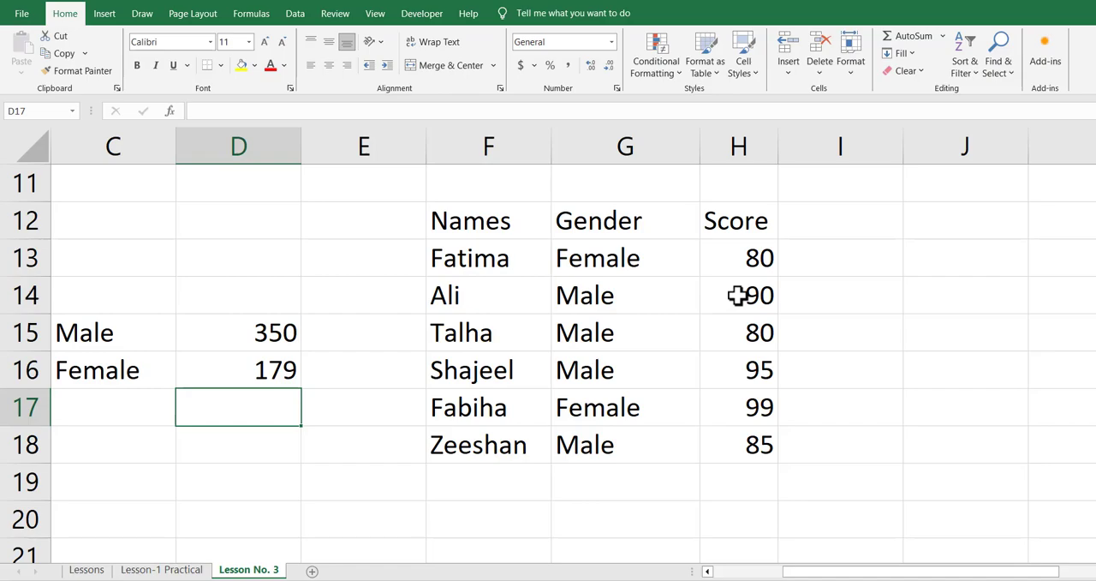
Add the Male and Female totals in D17 with a SUM of D15:D16
{"action": "type", "text": "=sum("}
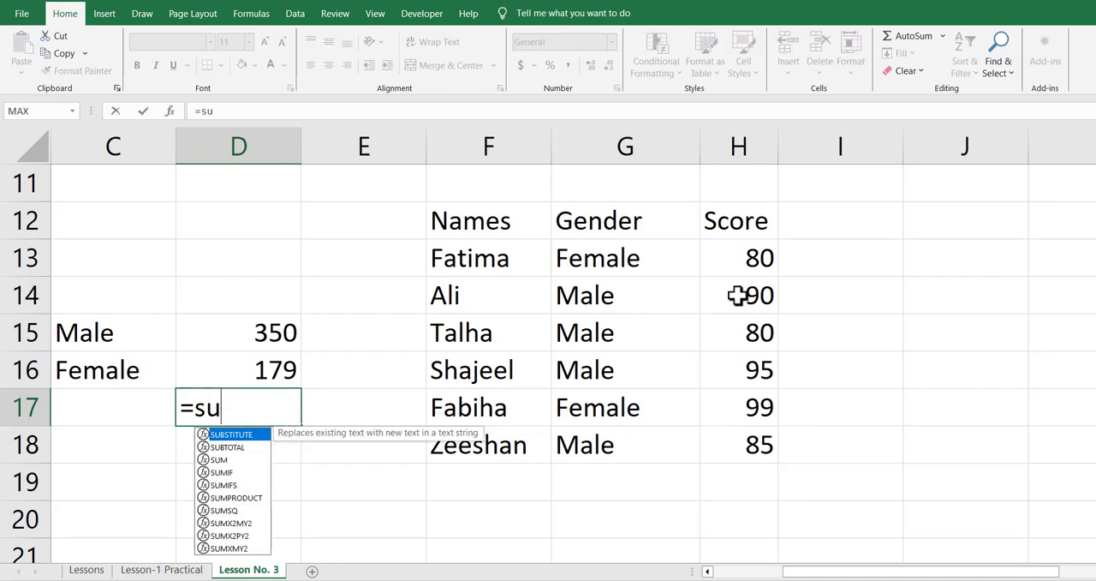
{"action": "key", "text": "Up"}
{"action": "key", "text": "shift+Up"}
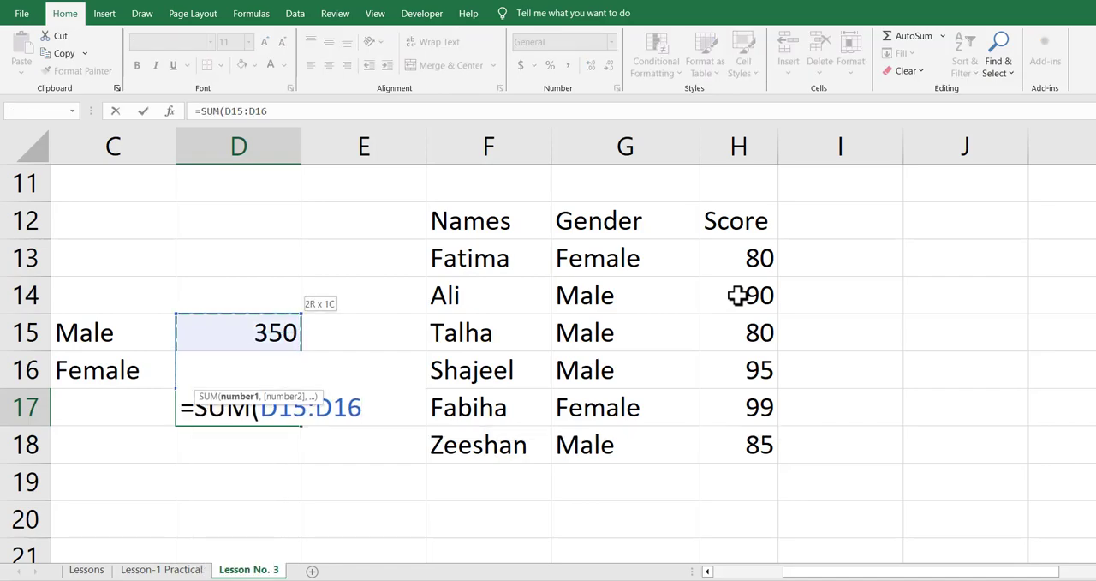
{"action": "key", "text": "Return"}
Total the Score column in H19 with AutoSum over H13:H18
{"action": "key", "text": "Up"}
{"action": "key", "text": "Right"}
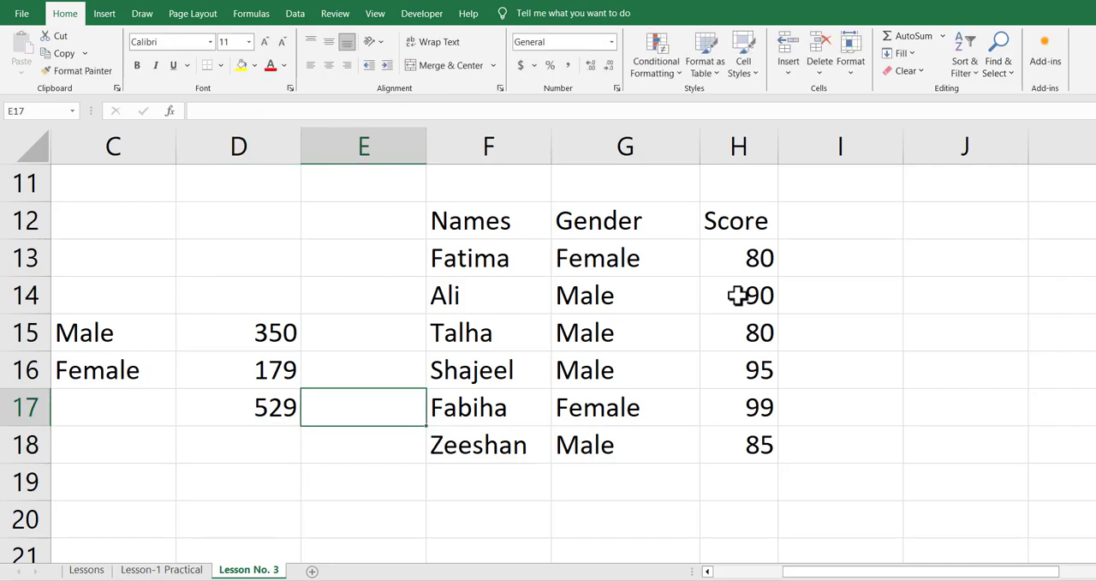
{"action": "key", "text": "Right"}
{"action": "key", "text": "Right"}
{"action": "key", "text": "Down"}
{"action": "key", "text": "Down"}
{"action": "key", "text": "Right"}
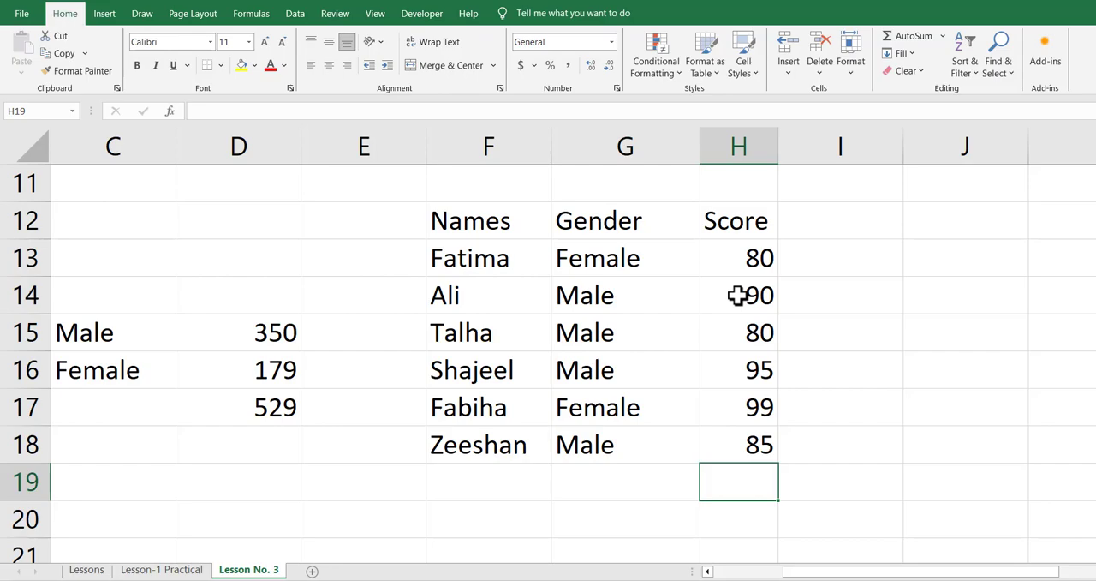
{"action": "key", "text": "alt+equal"}
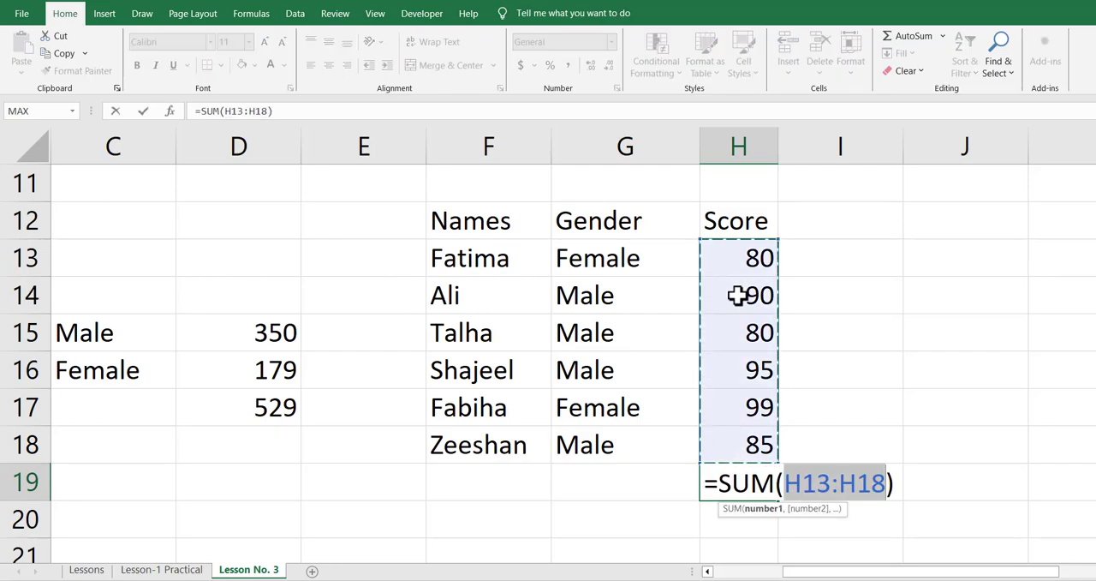
{"action": "key", "text": "Return"}
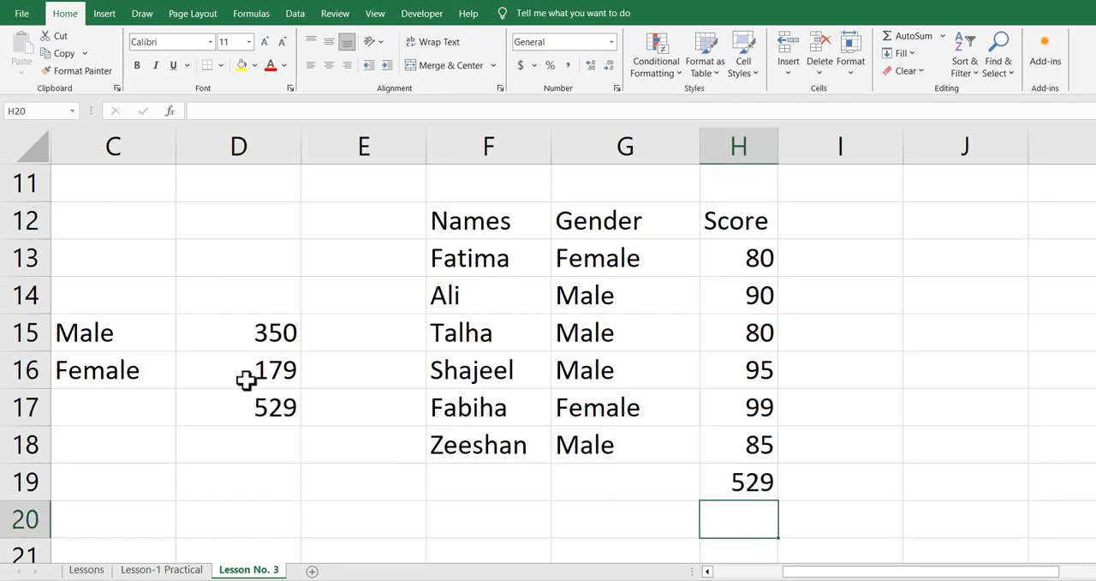
Select the two Female scores in H13 and H17 together to check their sum
{"action": "key", "text": "Up"}
{"action": "key", "text": "Left"}
{"action": "key", "text": "Left"}
{"action": "key", "text": "Up"}
{"action": "key", "text": "Up"}
{"action": "key", "text": "Up"}
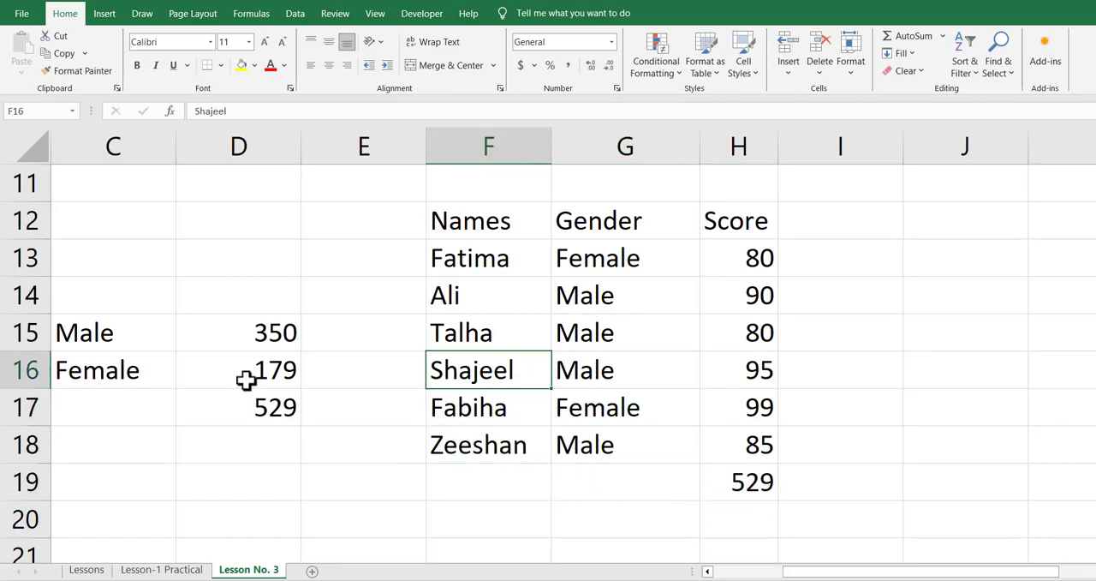
{"action": "key", "text": "Right"}
{"action": "key", "text": "Right"}
{"action": "key", "text": "Right"}
{"action": "key", "text": "Left"}
{"action": "key", "text": "Down"}
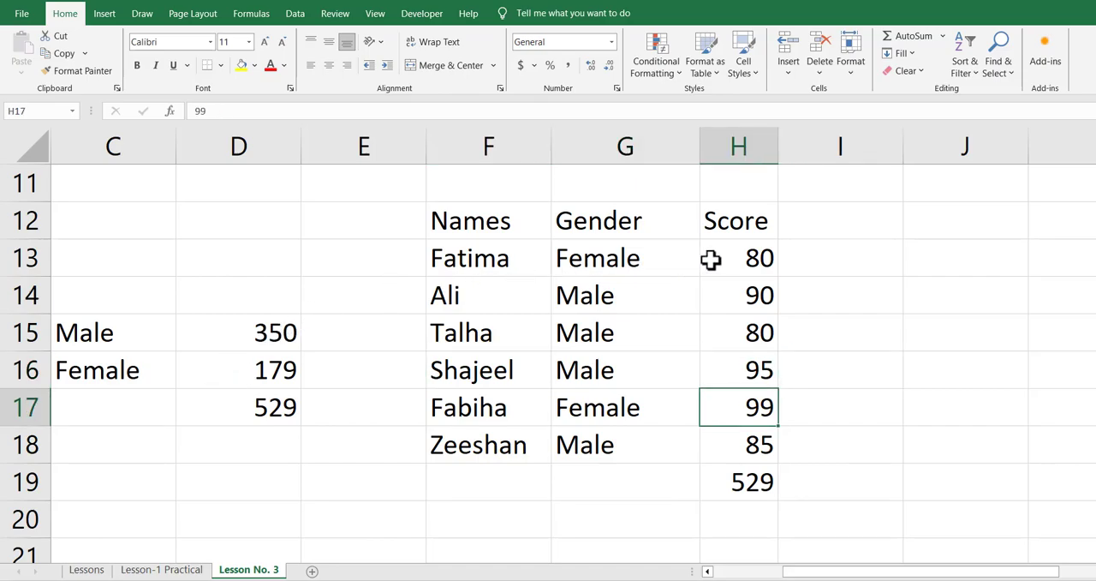
{"action": "left_click", "coordinate": [764, 258], "text": "ctrl"}
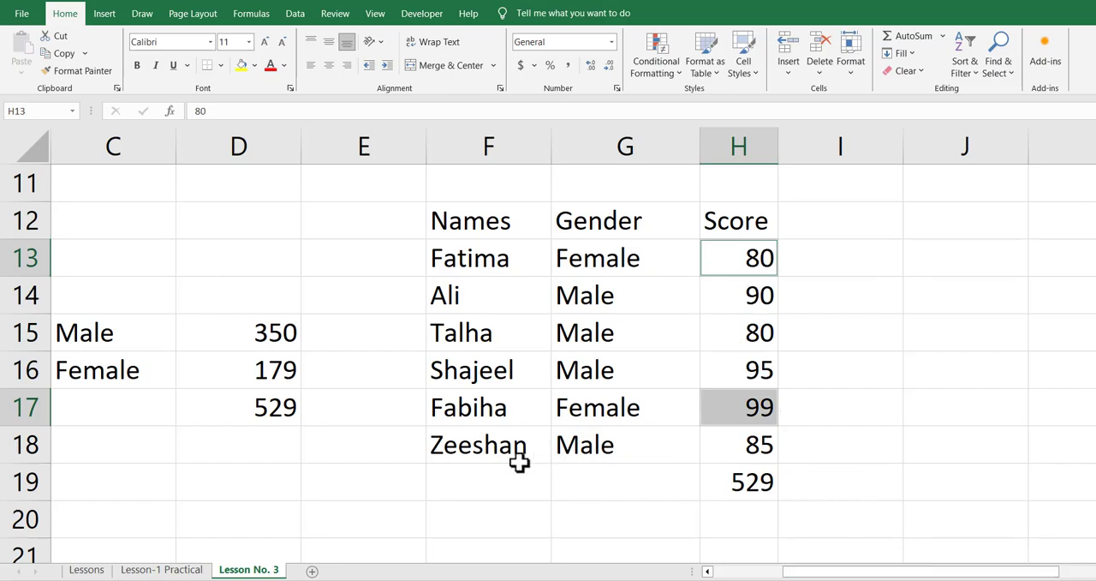
{"action": "left_click", "coordinate": [1095, 549]}
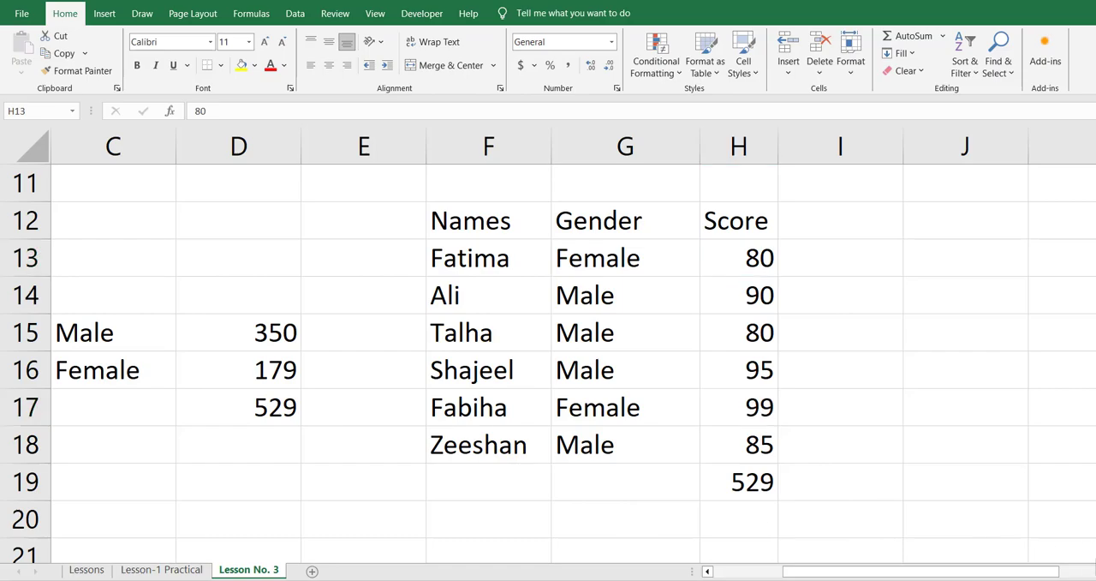
{"action": "left_click", "coordinate": [692, 502]}
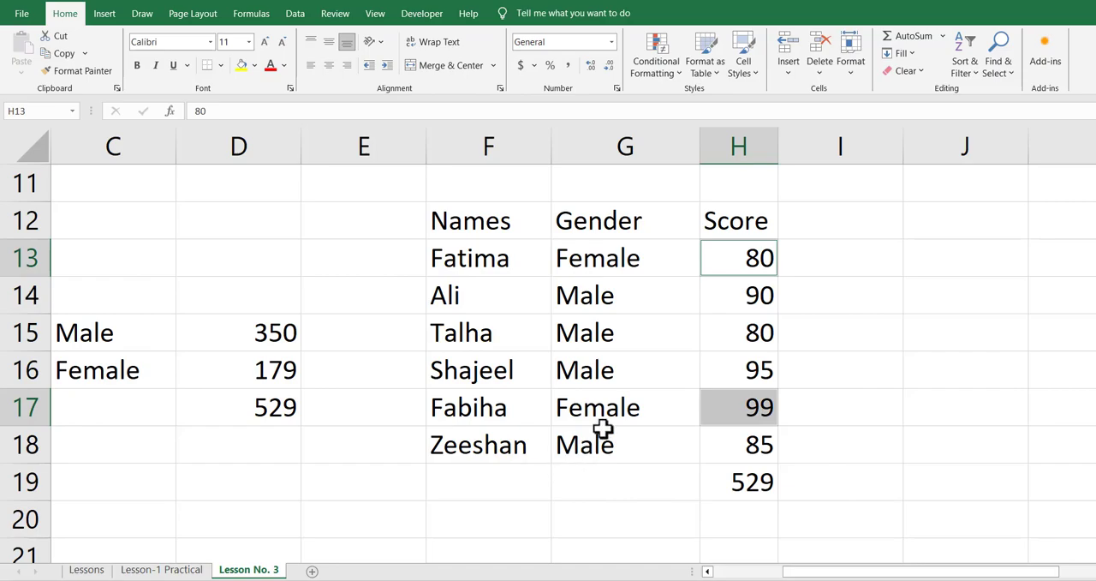
Enter a check formula in J16 that adds the two Female scores in H13 and H17
{"action": "left_click", "coordinate": [820, 378]}
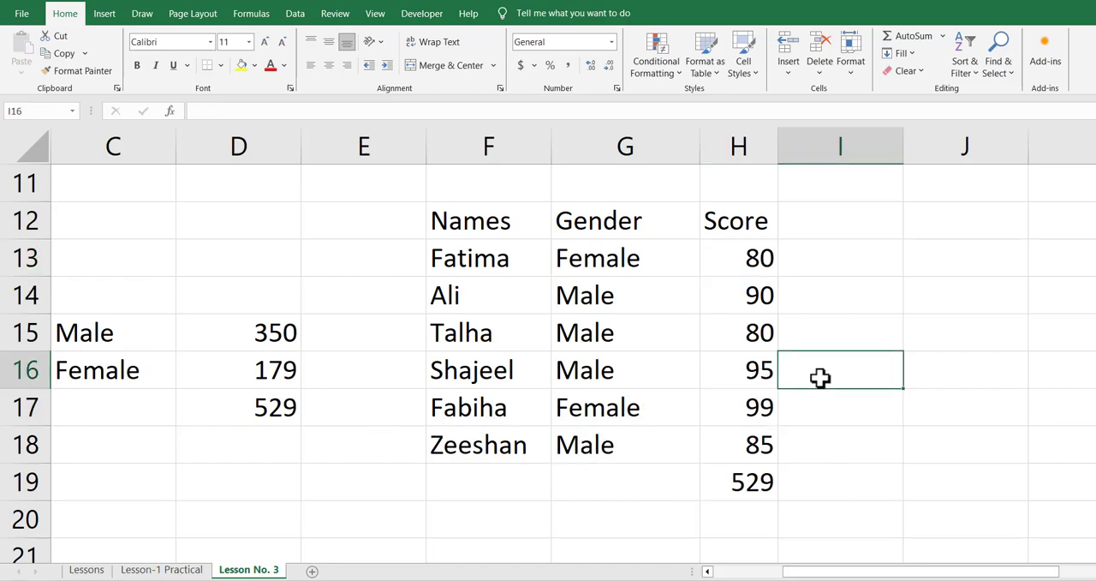
{"action": "key", "text": "Right"}
{"action": "type", "text": "+"}
{"action": "key", "text": "Left"}
{"action": "key", "text": "Left"}
{"action": "key", "text": "Up"}
{"action": "key", "text": "Up"}
{"action": "key", "text": "Up"}
{"action": "type", "text": "+"}
{"action": "key", "text": "Left"}
{"action": "key", "text": "Left"}
{"action": "key", "text": "Left"}
{"action": "key", "text": "Down"}
{"action": "key", "text": "Down"}
{"action": "key", "text": "Right"}
{"action": "key", "text": "Up"}
{"action": "key", "text": "Return"}
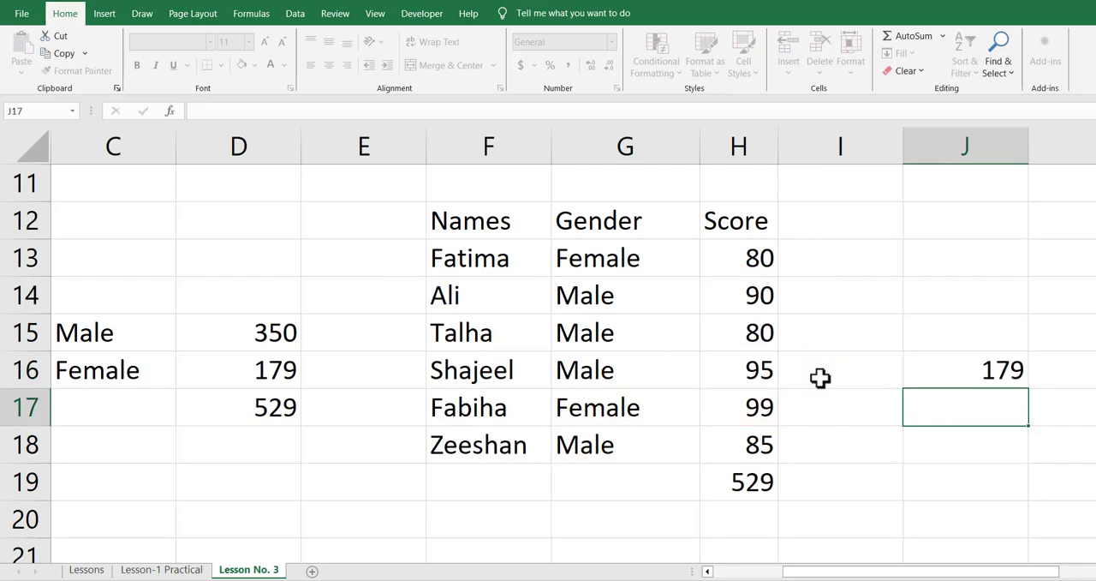
Compare the check sum in J16 with the Female total in D16 and clear J16
{"action": "key", "text": "Up"}
{"action": "key", "text": "Left"}
{"action": "key", "text": "Left"}
{"action": "key", "text": "Left"}
{"action": "key", "text": "Left"}
{"action": "key", "text": "Left"}
{"action": "key", "text": "Left"}
{"action": "key", "text": "Right"}
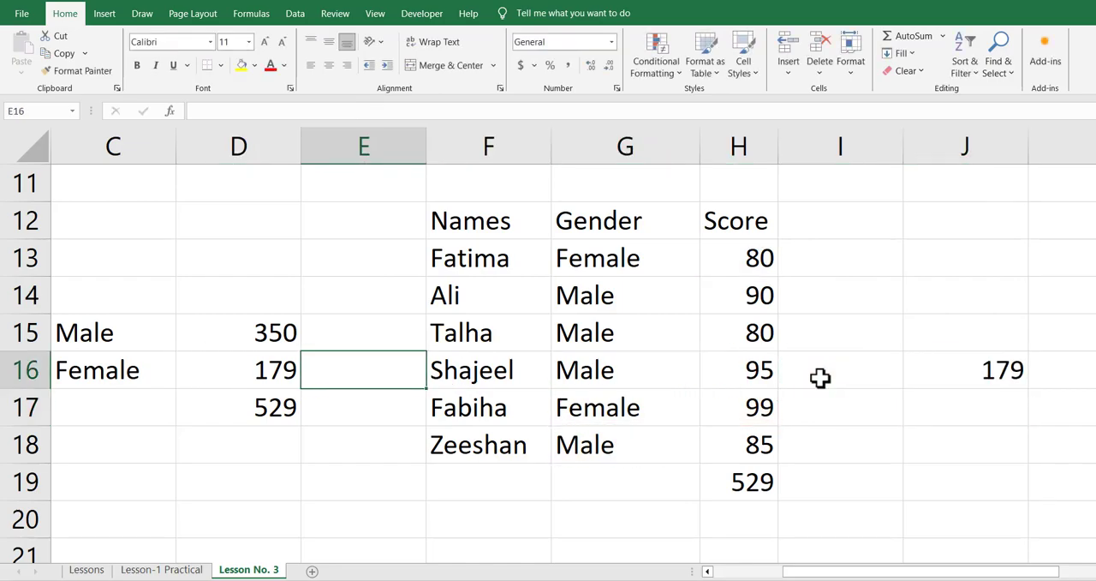
{"action": "key", "text": "Right"}
{"action": "key", "text": "Right"}
{"action": "key", "text": "Right"}
{"action": "key", "text": "Right"}
{"action": "key", "text": "Right"}
{"action": "key", "text": "Right"}
{"action": "key", "text": "Left"}
{"action": "key", "text": "Delete"}
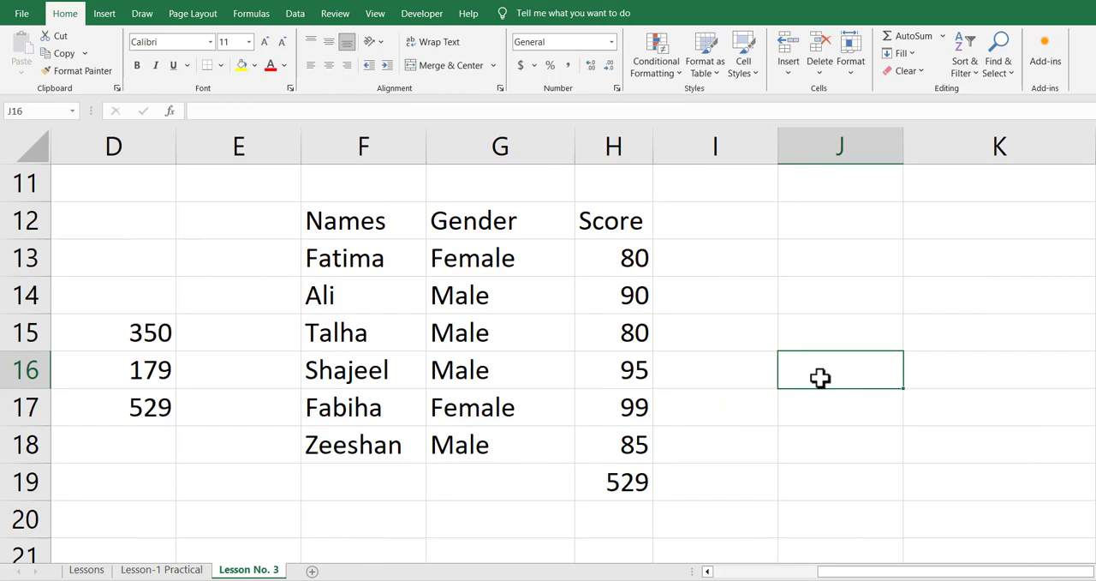
{"action": "key", "text": "Left"}
{"action": "key", "text": "Left"}
{"action": "key", "text": "Left"}
{"action": "key", "text": "Left"}
{"action": "key", "text": "Left"}
{"action": "key", "text": "Left"}
{"action": "key", "text": "Left"}
{"action": "key", "text": "Left"}
{"action": "key", "text": "Left"}
{"action": "key", "text": "Right"}
{"action": "key", "text": "Right"}
{"action": "key", "text": "Right"}
{"action": "key", "text": "Right"}
{"action": "key", "text": "Right"}
{"action": "key", "text": "Right"}
{"action": "key", "text": "Right"}
{"action": "key", "text": "Right"}
{"action": "key", "text": "Right"}
{"action": "key", "text": "Right"}
{"action": "key", "text": "Up"}
Enter a CONCATENATE formula in J13 that joins the first person's name in F13 with the gender in G13
{"action": "key", "text": "Left"}
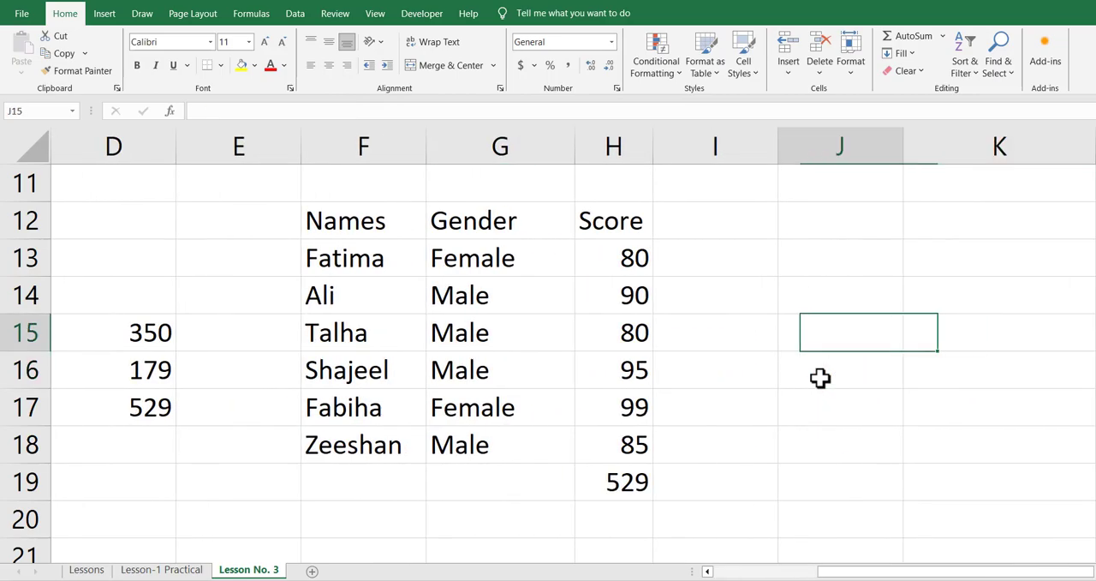
{"action": "key", "text": "Up"}
{"action": "key", "text": "Up"}
{"action": "key", "text": "Left"}
{"action": "key", "text": "Right"}
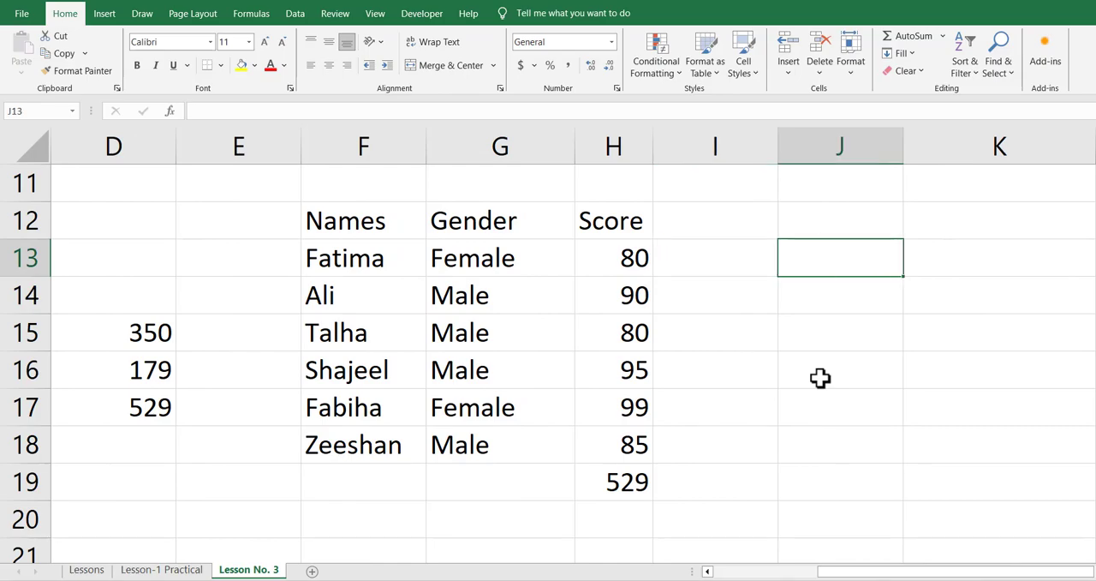
{"action": "key", "text": "Left"}
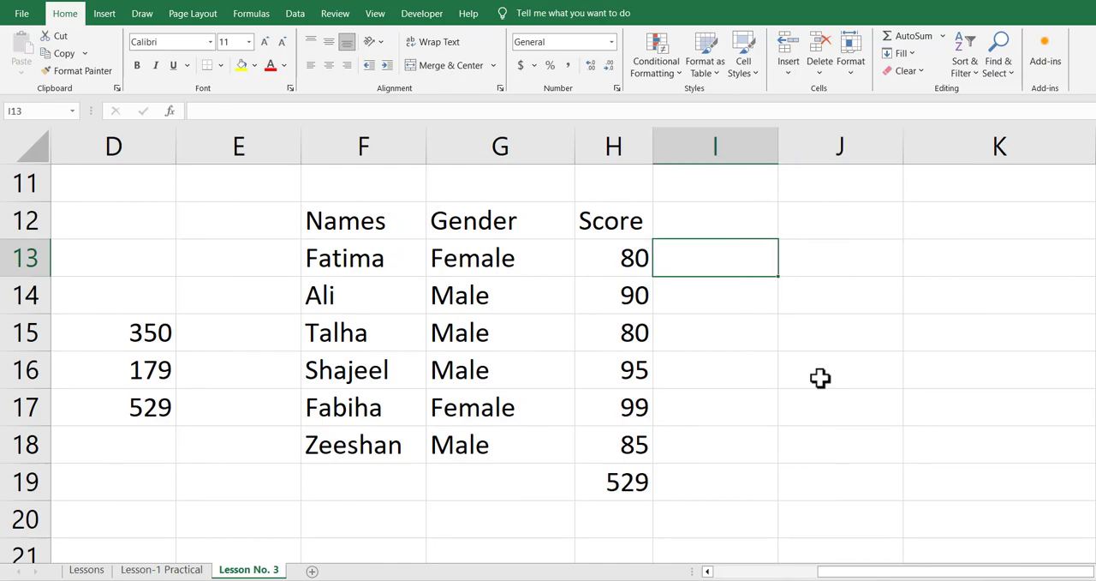
{"action": "key", "text": "Right"}
{"action": "key", "text": "Left"}
{"action": "key", "text": "Right"}
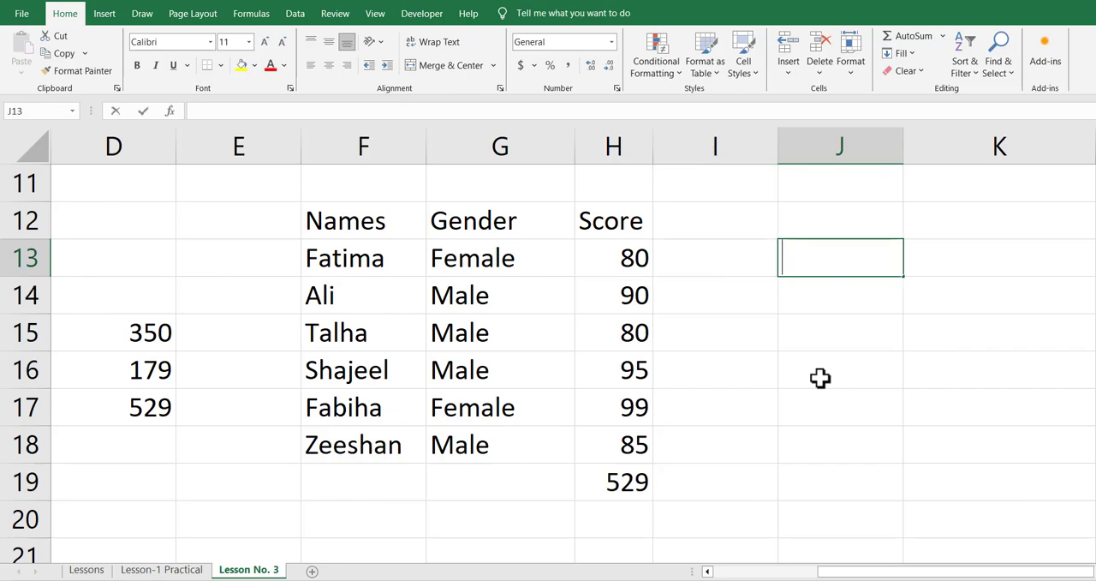
{"action": "type", "text": "=con"}
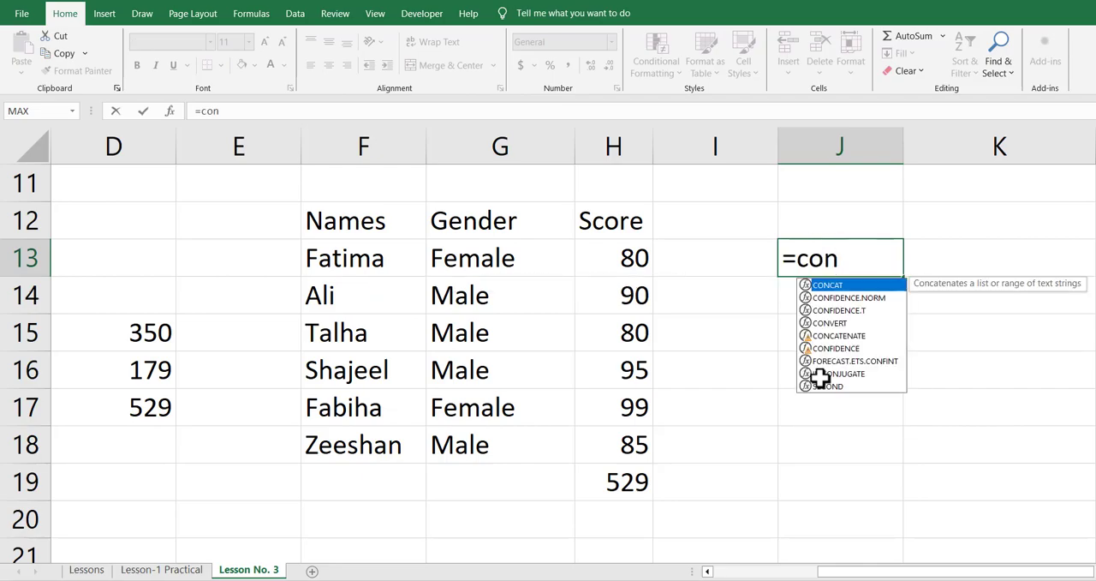
{"action": "type", "text": "ca"}
{"action": "key", "text": "Tab"}
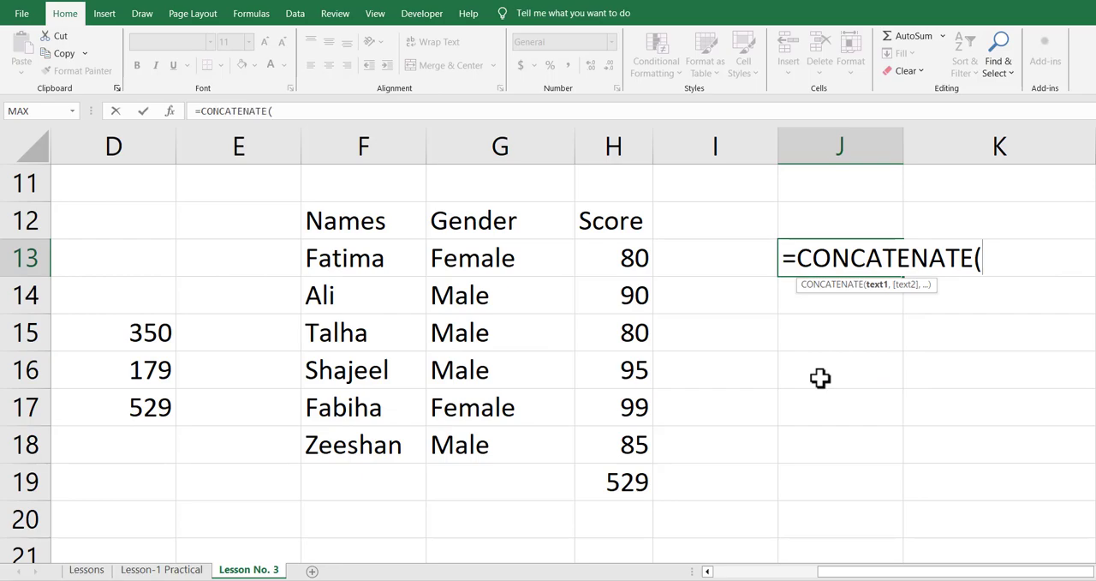
{"action": "left_click", "coordinate": [377, 263]}
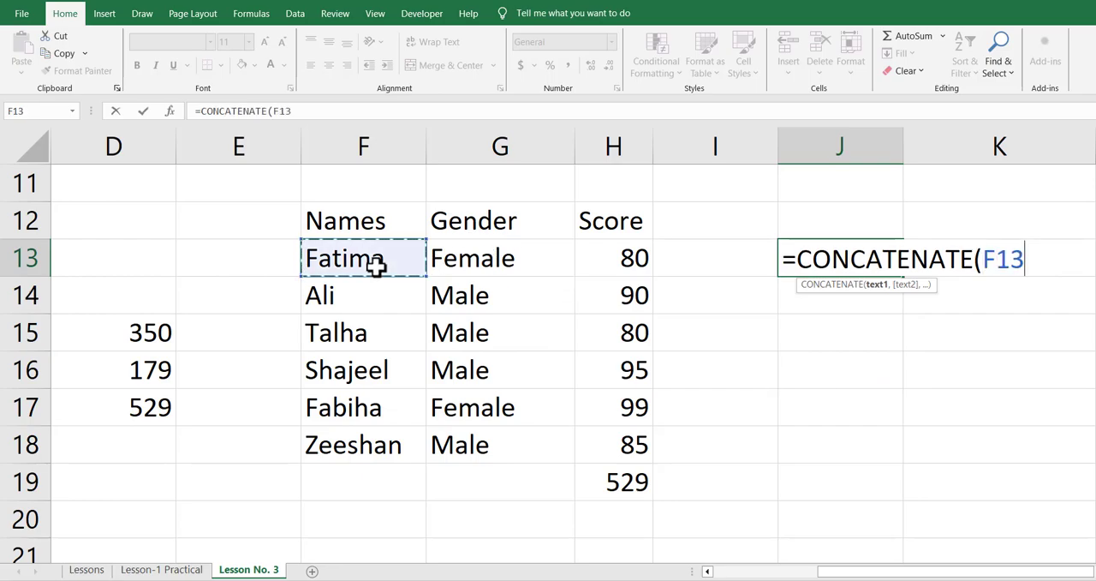
{"action": "type", "text": ","}
{"action": "left_click", "coordinate": [481, 264]}
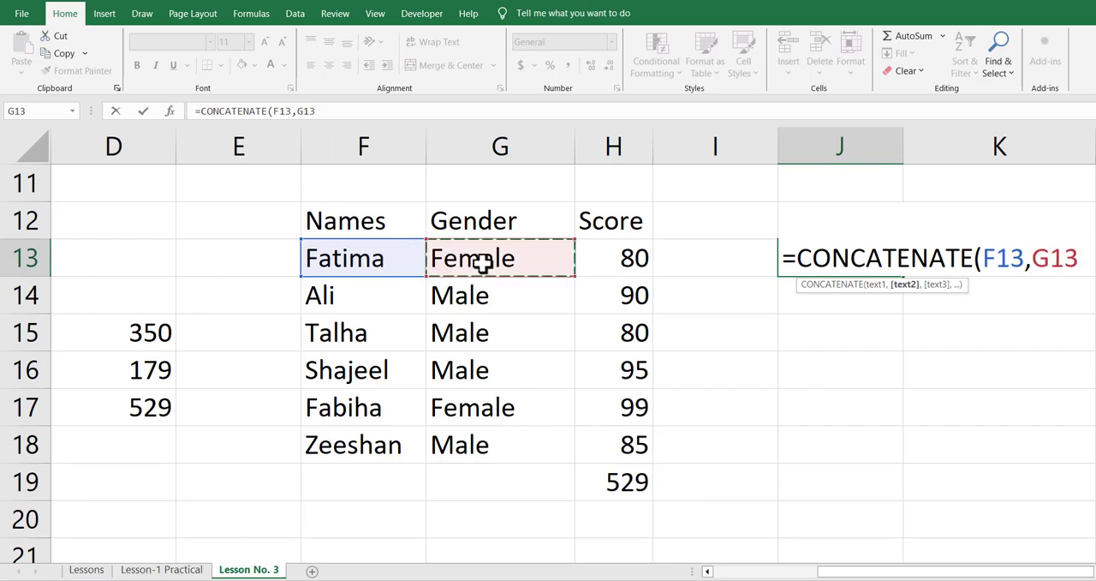
{"action": "type", "text": ")"}
{"action": "key", "text": "Return"}
{"action": "key", "text": "Up"}
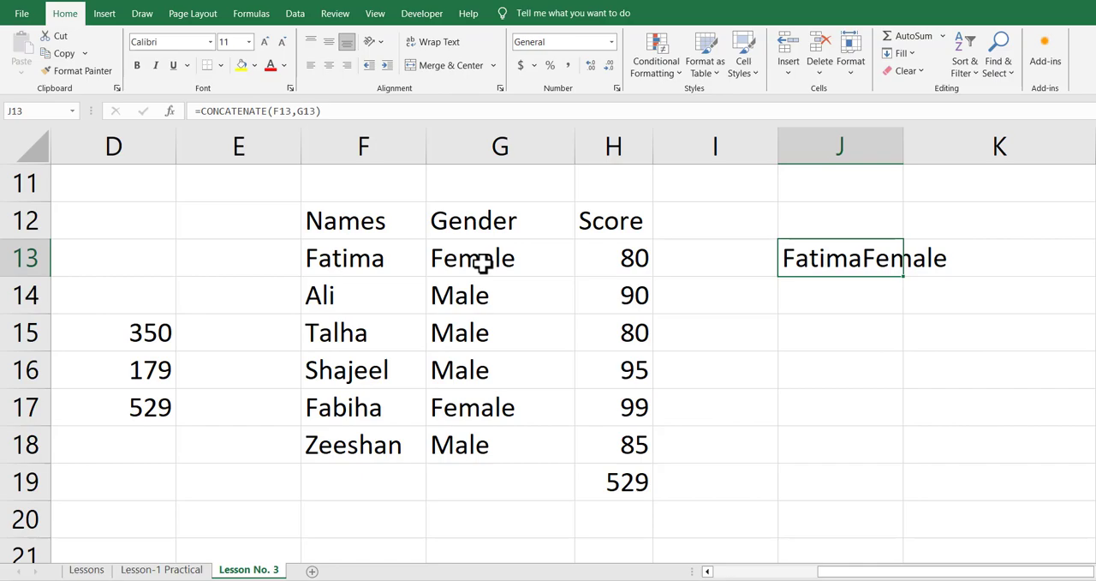
Insert a space " " as a separate argument between F13 and G13 in the CONCATENATE formula in J13
{"action": "key", "text": "F2"}
{"action": "key", "text": "Left"}
{"action": "key", "text": "Left"}
{"action": "key", "text": "Left"}
{"action": "key", "text": "Left"}
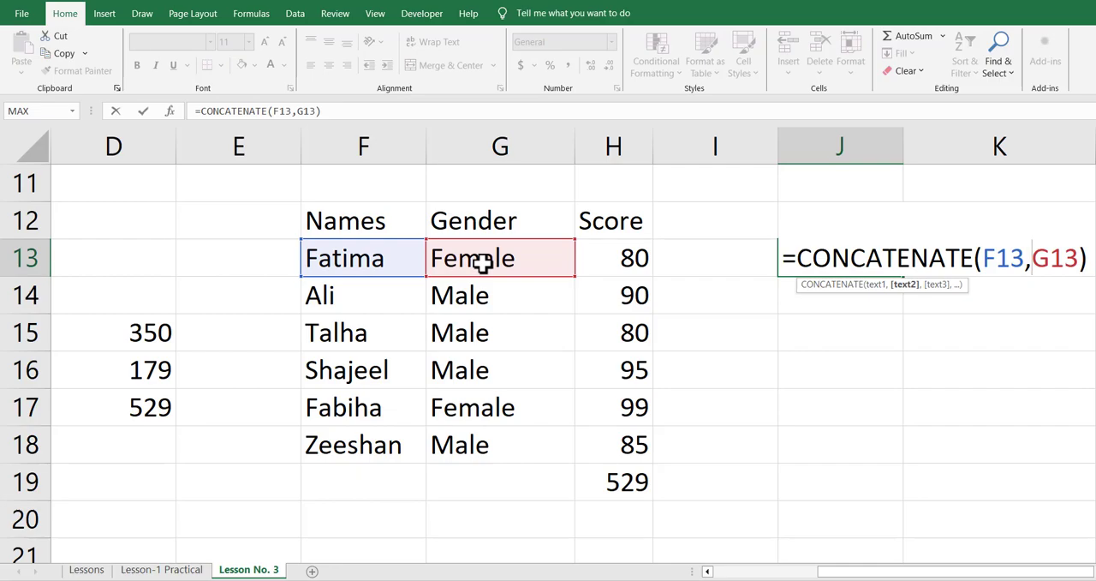
{"action": "type", "text": "\""}
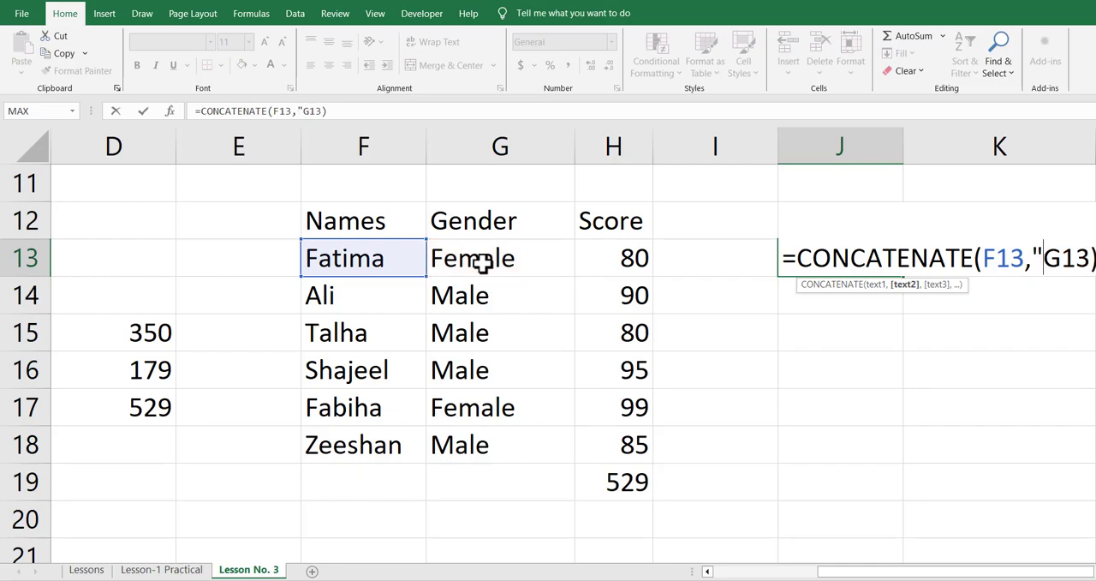
{"action": "type", "text": " \""}
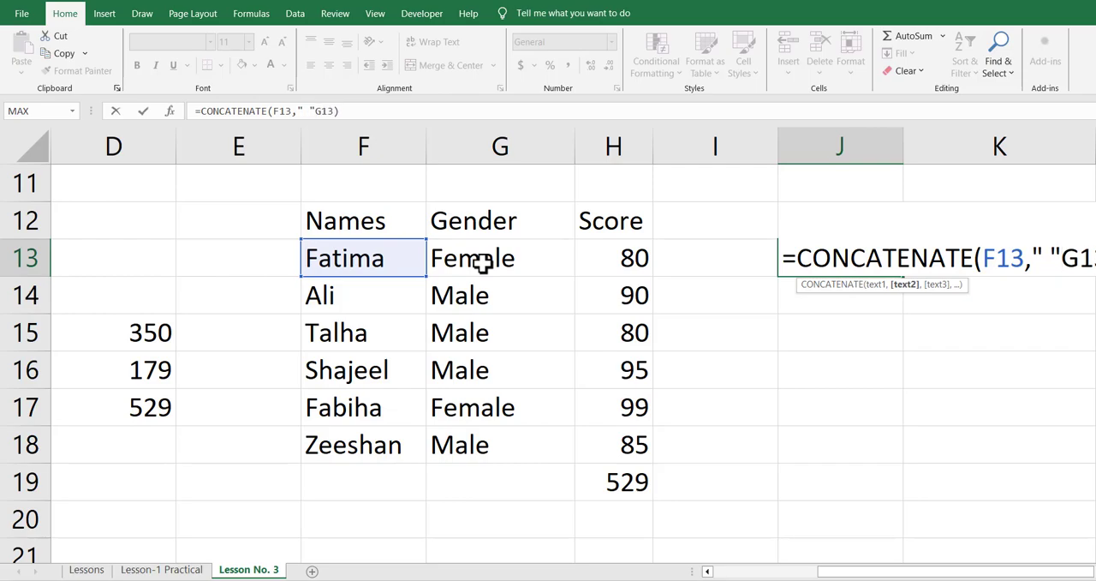
{"action": "key", "text": "Return"}
{"action": "key", "text": "Return"}
{"action": "type", "text": ","}
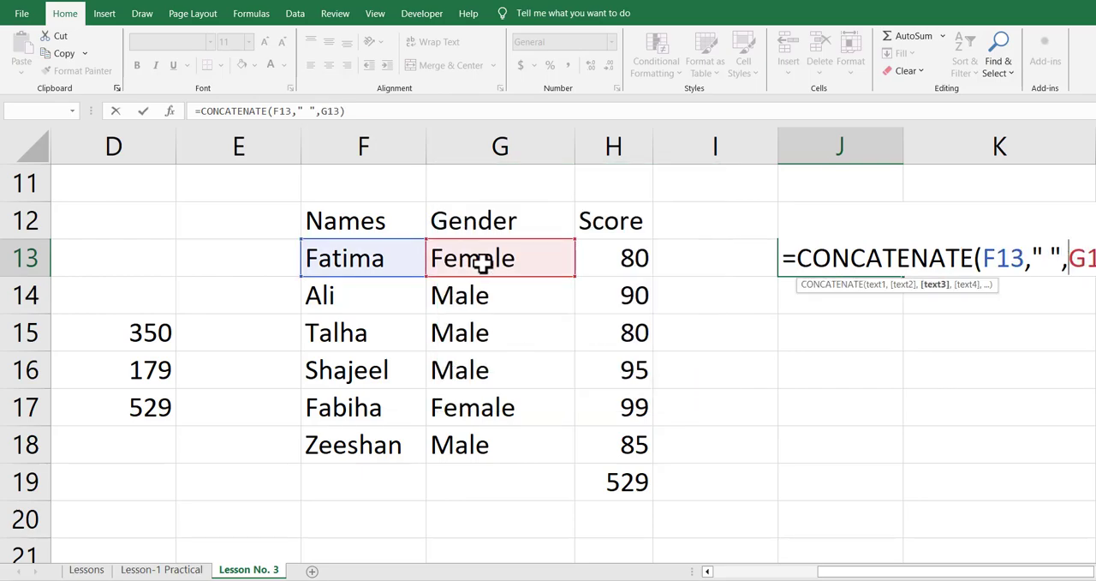
{"action": "key", "text": "Return"}
{"action": "key", "text": "Up"}
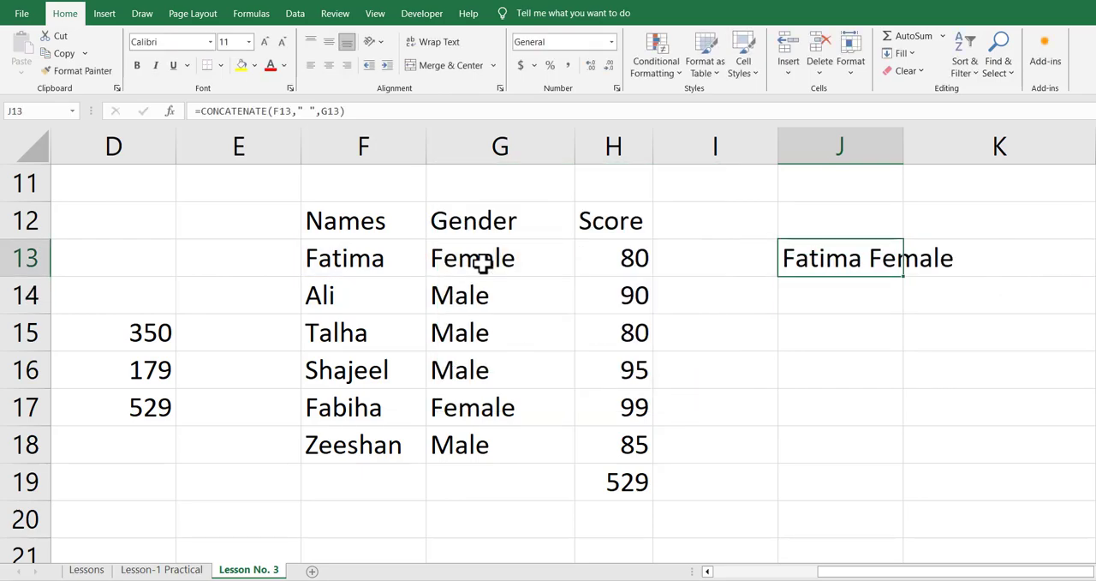